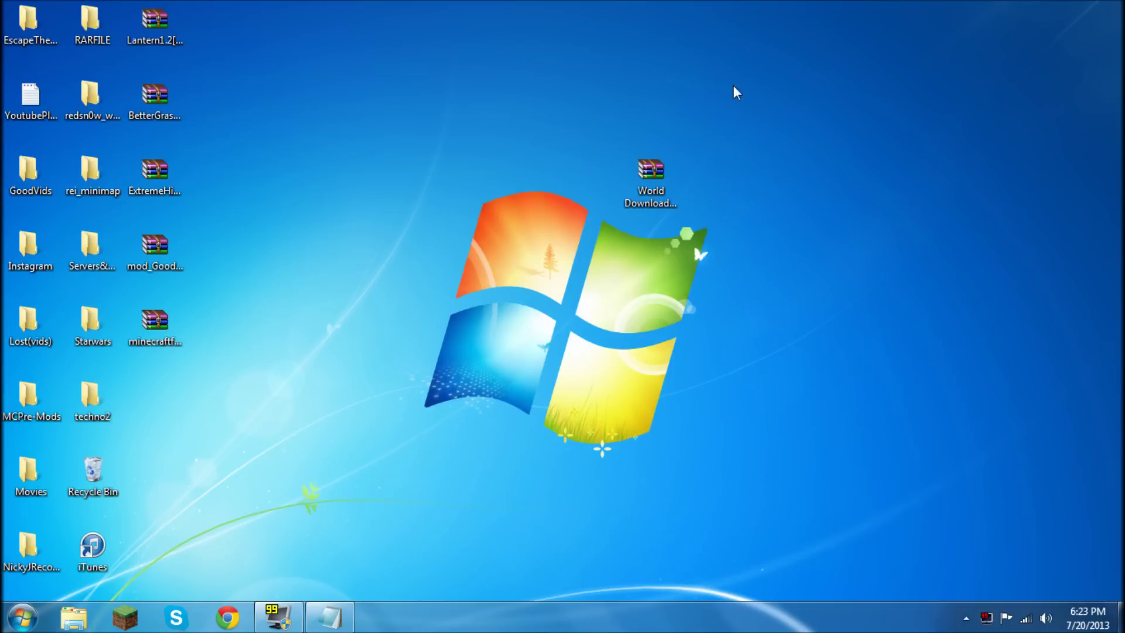
Step: Move the World Downloader [1.6.2] archive to the middle of the desktop
{"action": "left_click_drag", "start_coordinate": [653, 178], "coordinate": [533, 228]}
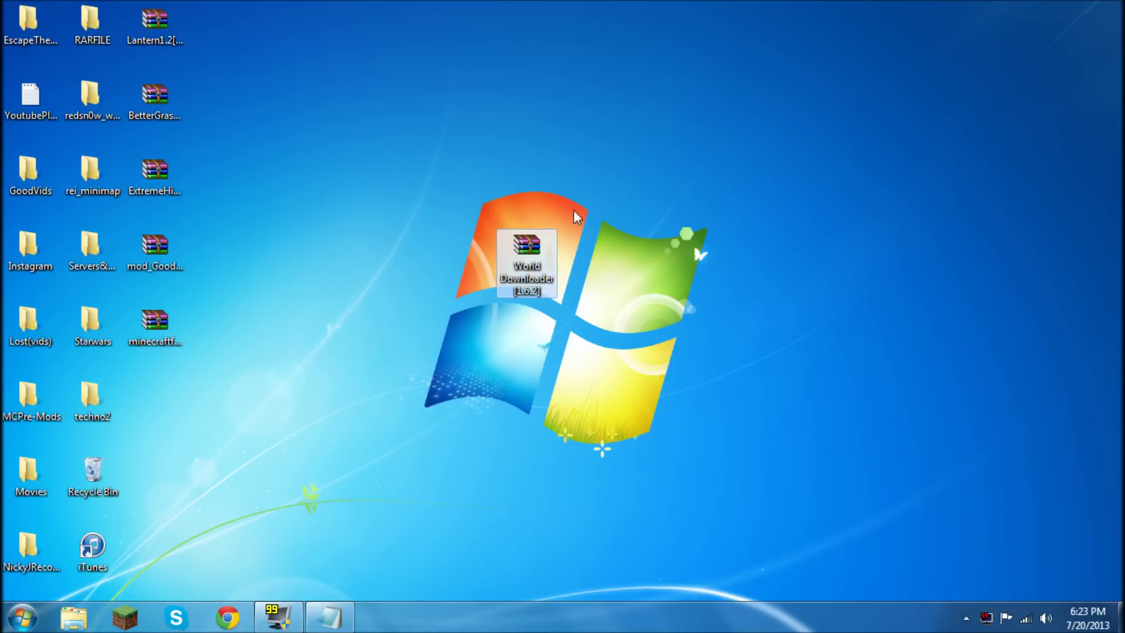
{"action": "left_click", "coordinate": [586, 209]}
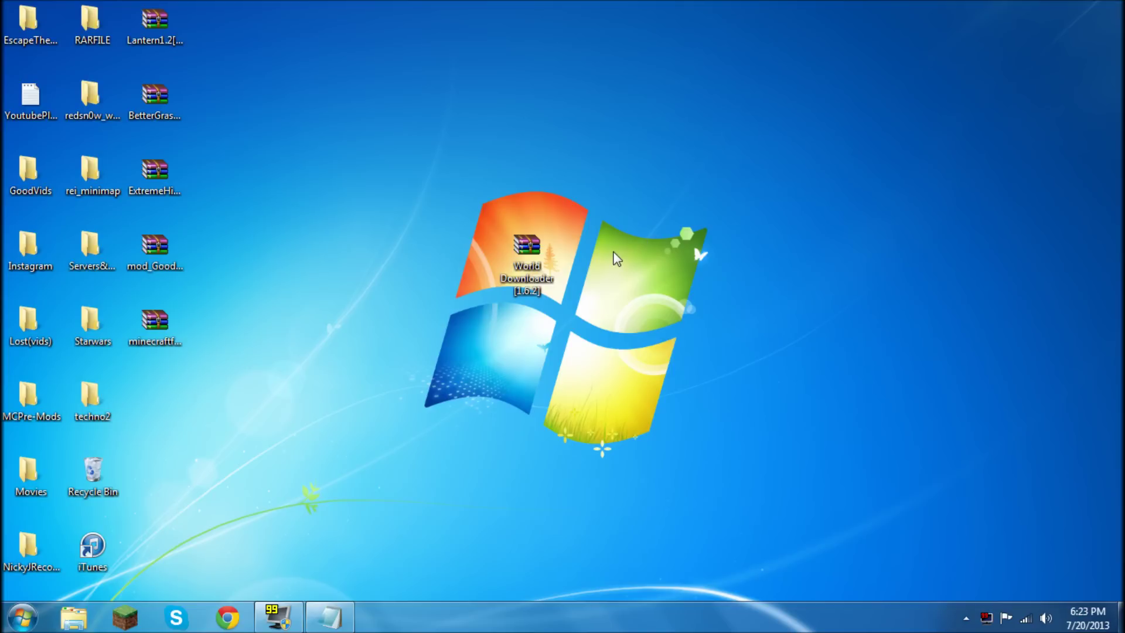
{"action": "left_click_drag", "start_coordinate": [541, 287], "coordinate": [522, 279]}
{"action": "left_click", "coordinate": [667, 264]}
Step: Open the Roaming application data folder using %appdata%
{"action": "left_click", "coordinate": [23, 617]}
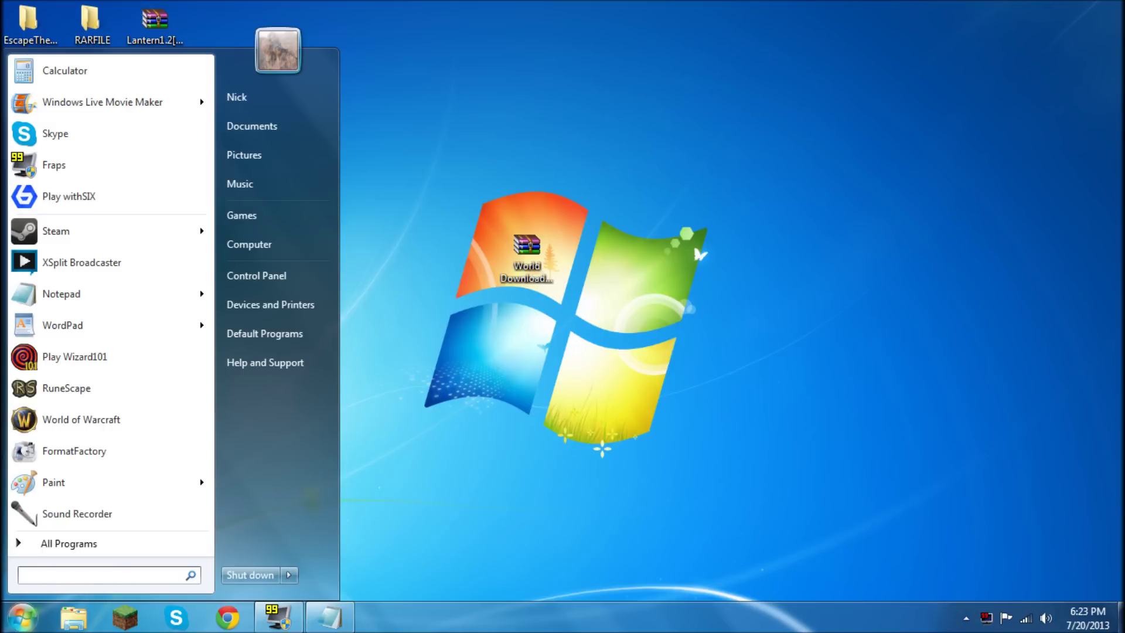
{"action": "type", "text": "%appd"}
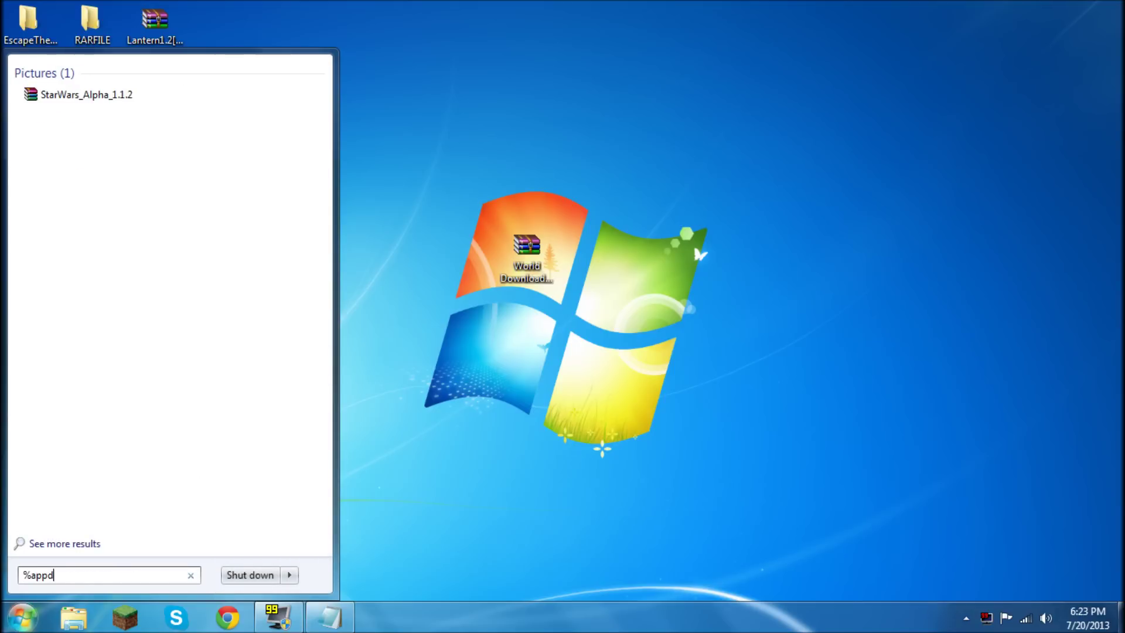
{"action": "type", "text": "ata%"}
{"action": "key", "text": "Return"}
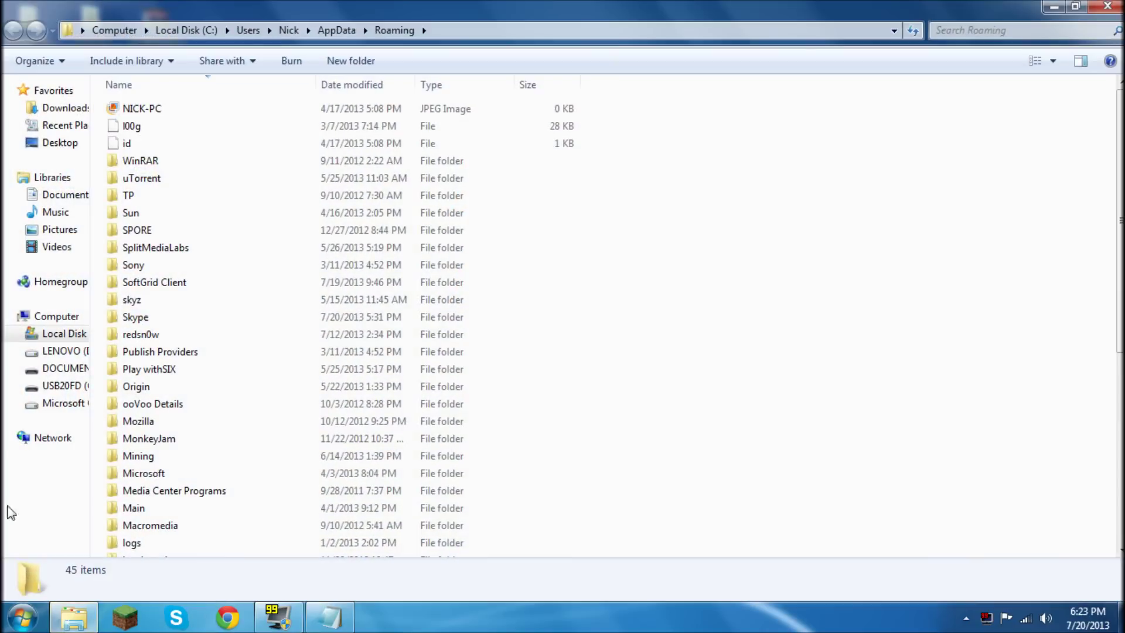
Step: Open the versions folder inside the .minecraft folder
{"action": "scroll", "coordinate": [102, 451], "scroll_direction": "down", "scroll_amount": 3}
{"action": "scroll", "coordinate": [102, 451], "scroll_direction": "down", "scroll_amount": 4}
{"action": "double_click", "coordinate": [143, 547]}
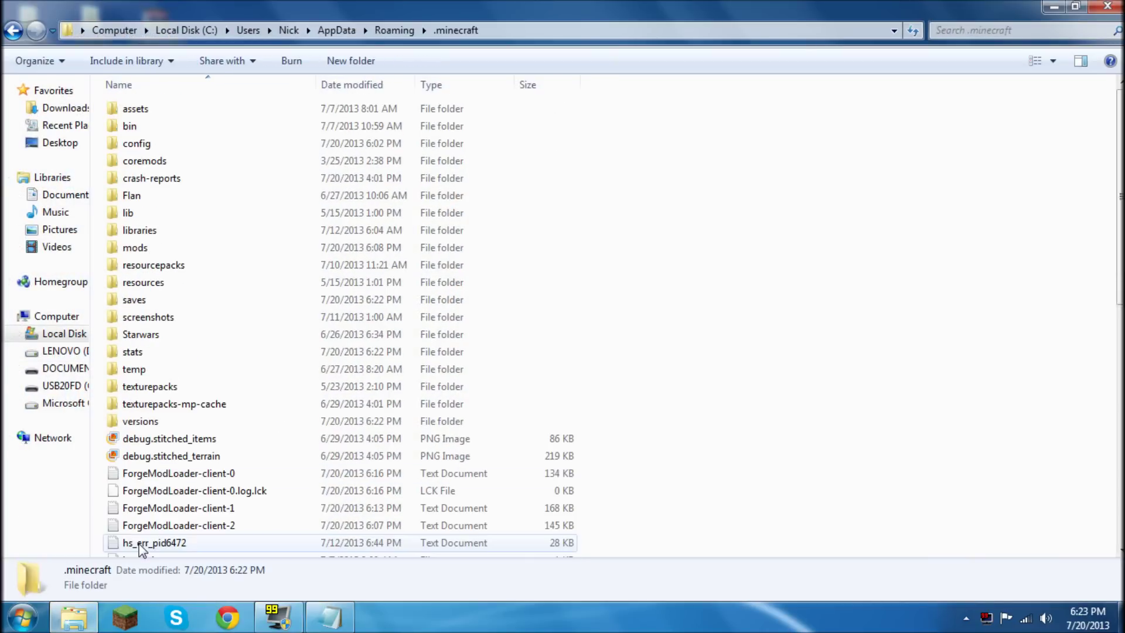
{"action": "double_click", "coordinate": [141, 421]}
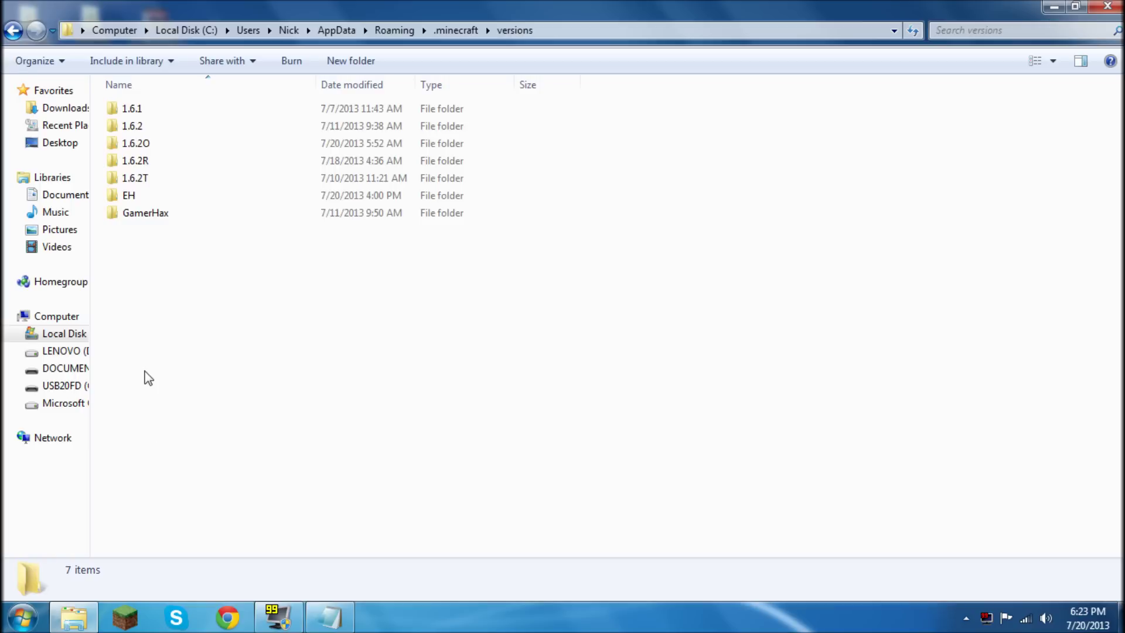
Step: Create a new folder named WorldDL in the versions folder
{"action": "right_click", "coordinate": [174, 266]}
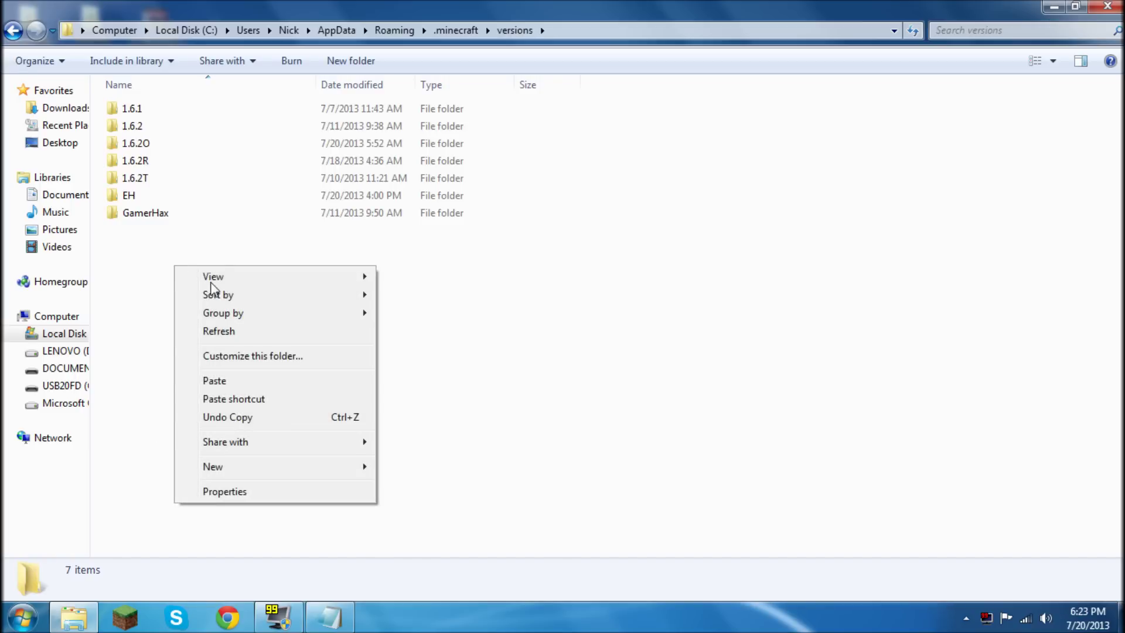
{"action": "mouse_move", "coordinate": [251, 459]}
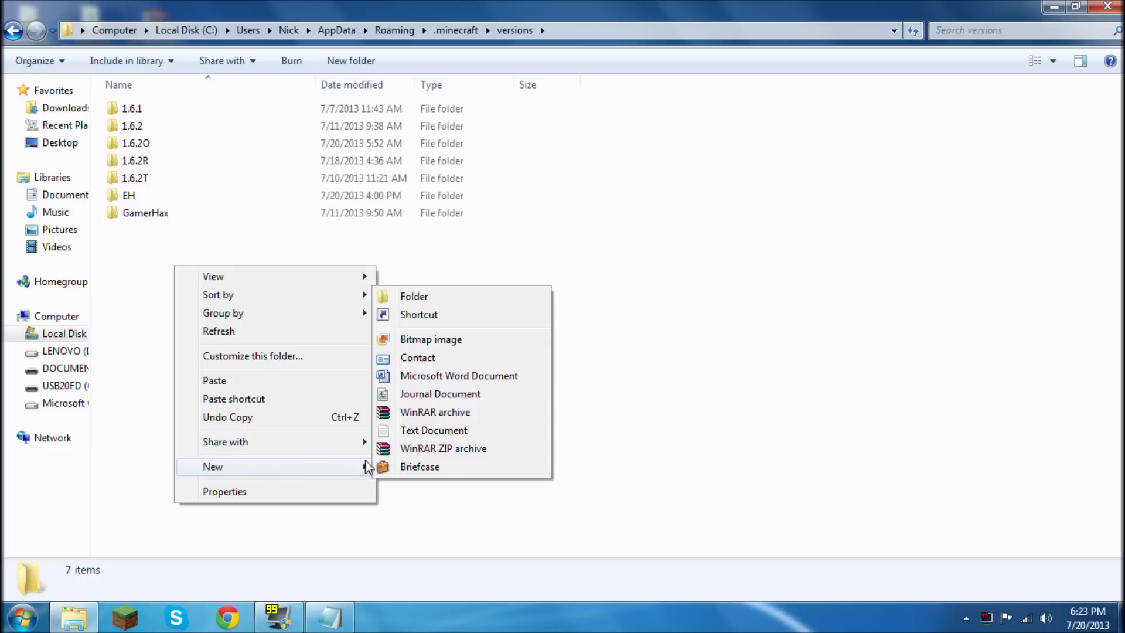
{"action": "left_click", "coordinate": [429, 299]}
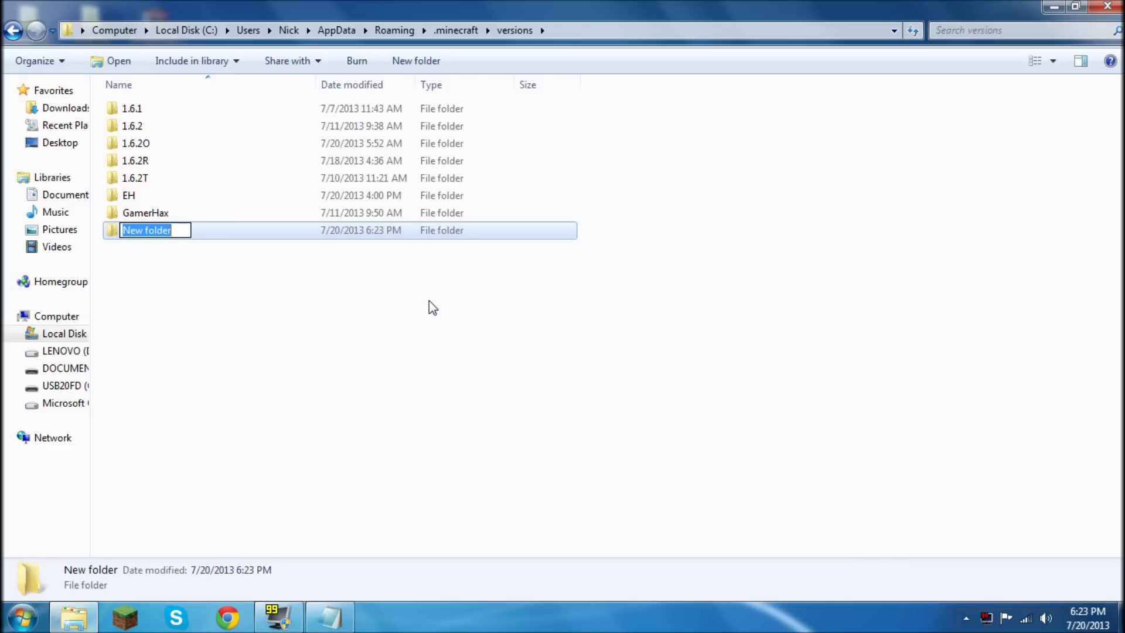
{"action": "type", "text": "World"}
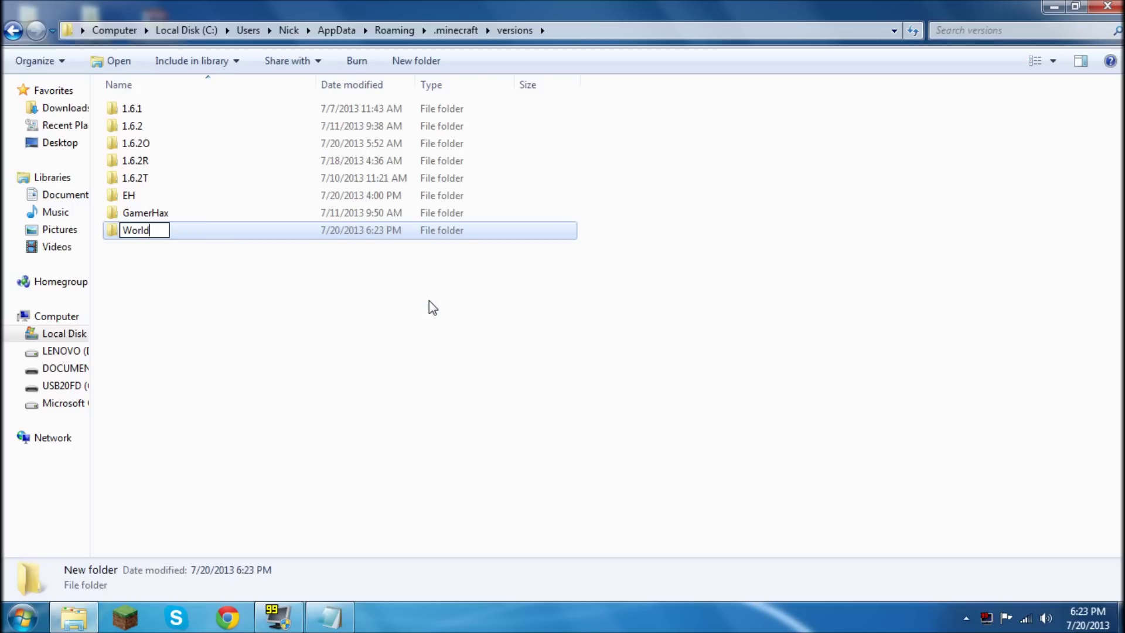
{"action": "type", "text": "DL"}
{"action": "left_click", "coordinate": [432, 306]}
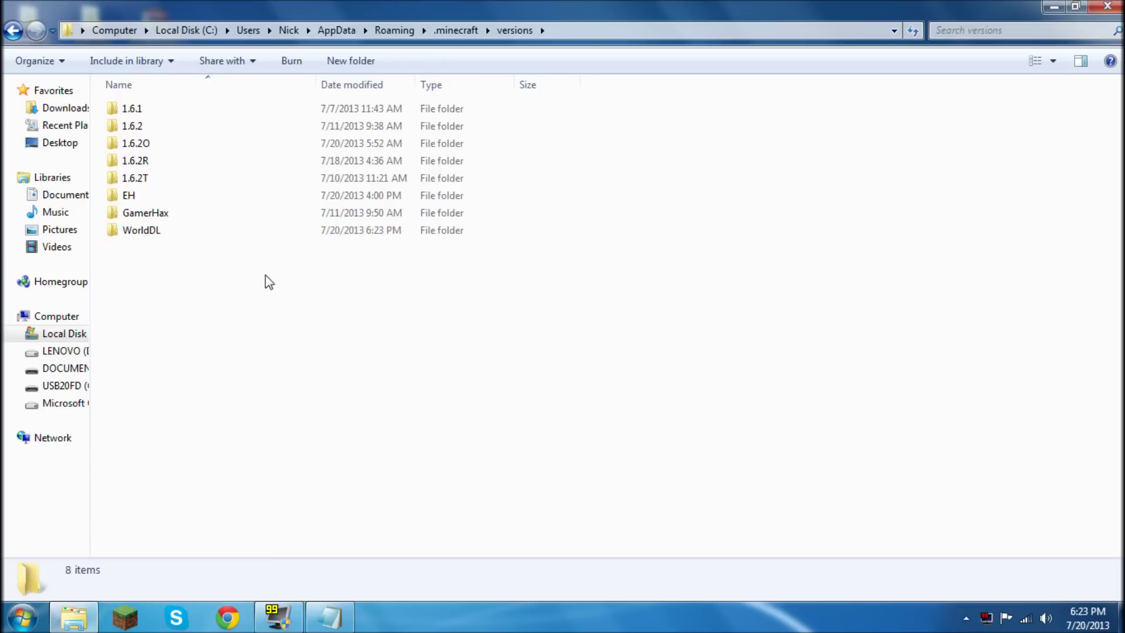
Step: Copy the 1.6.2 archive and JSON file from the 1.6.2 folder into the WorldDL folder
{"action": "double_click", "coordinate": [157, 130]}
{"action": "left_click_drag", "start_coordinate": [138, 188], "coordinate": [141, 116]}
{"action": "right_click", "coordinate": [140, 116]}
{"action": "left_click", "coordinate": [226, 294]}
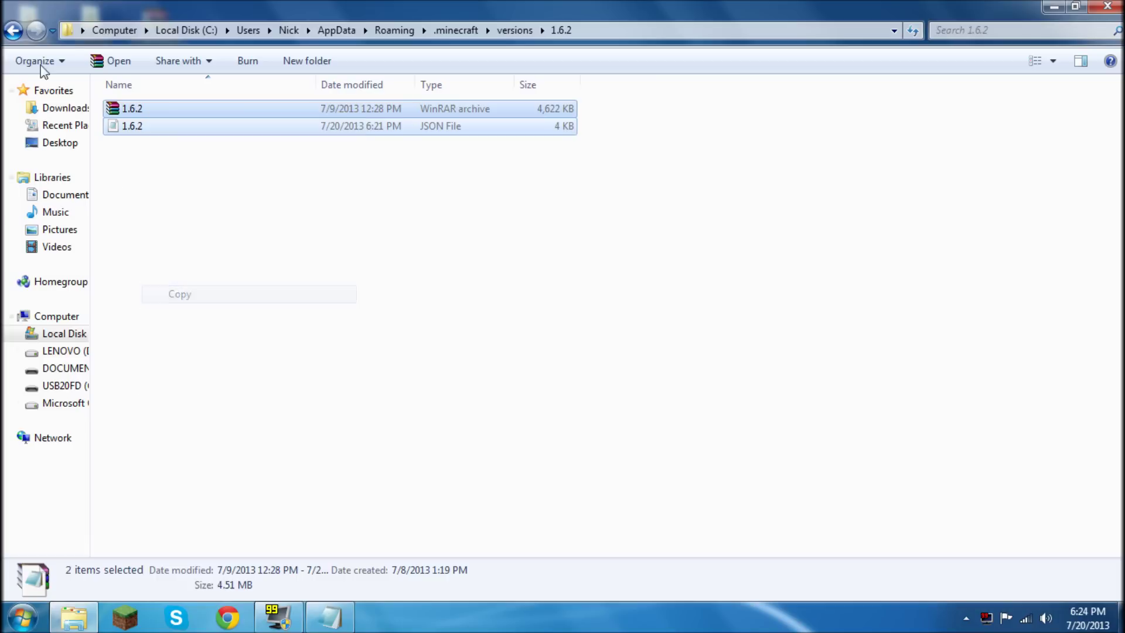
{"action": "left_click", "coordinate": [13, 30]}
{"action": "double_click", "coordinate": [135, 231]}
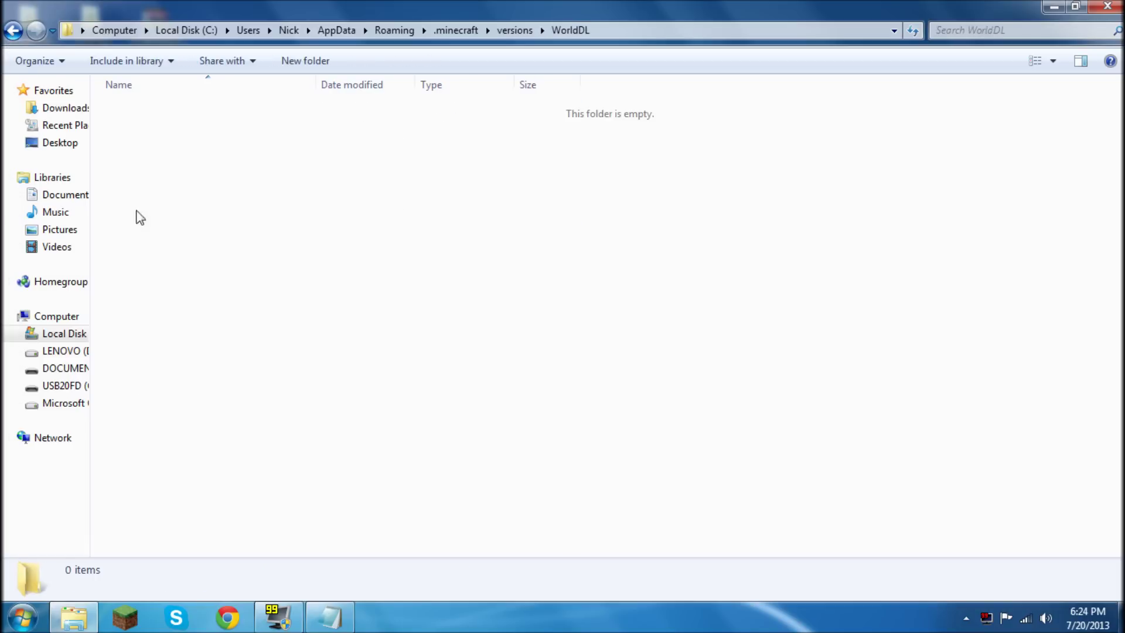
{"action": "right_click", "coordinate": [152, 173]}
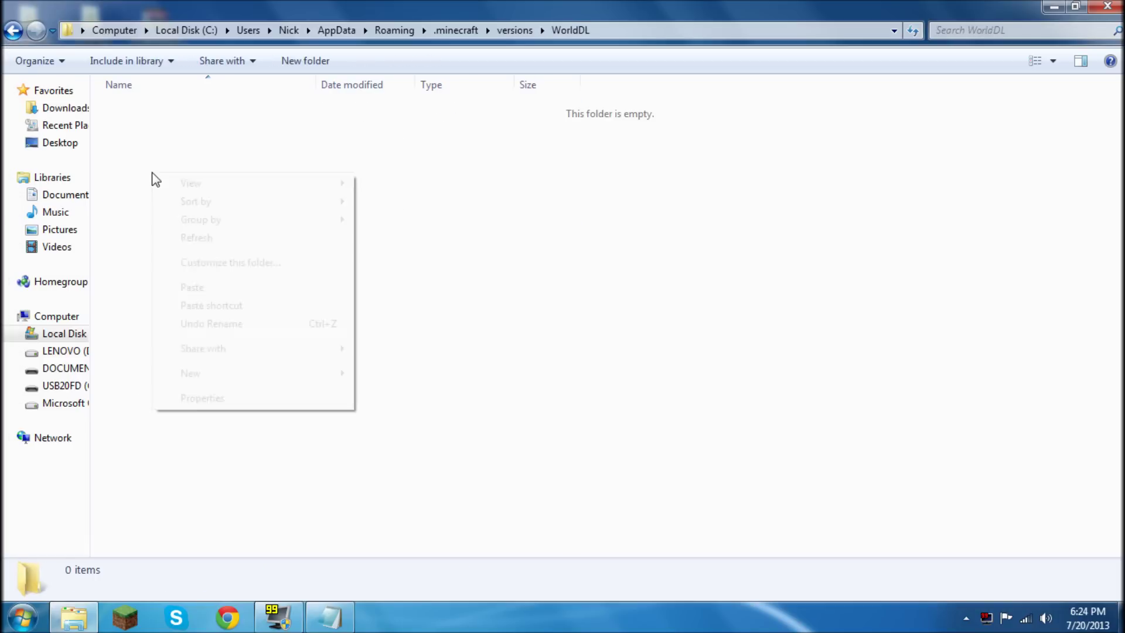
{"action": "left_click", "coordinate": [192, 287]}
Step: Rename both the copied archive and the copied JSON file to WorldDL
{"action": "right_click", "coordinate": [186, 127]}
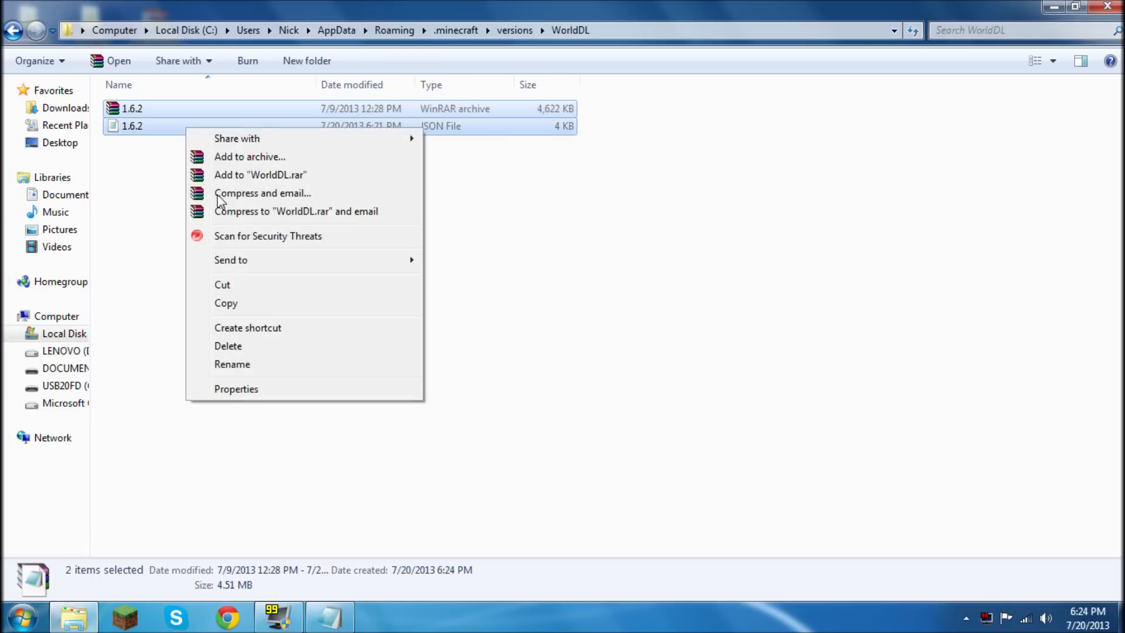
{"action": "left_click", "coordinate": [233, 361]}
{"action": "type", "text": "Wo"}
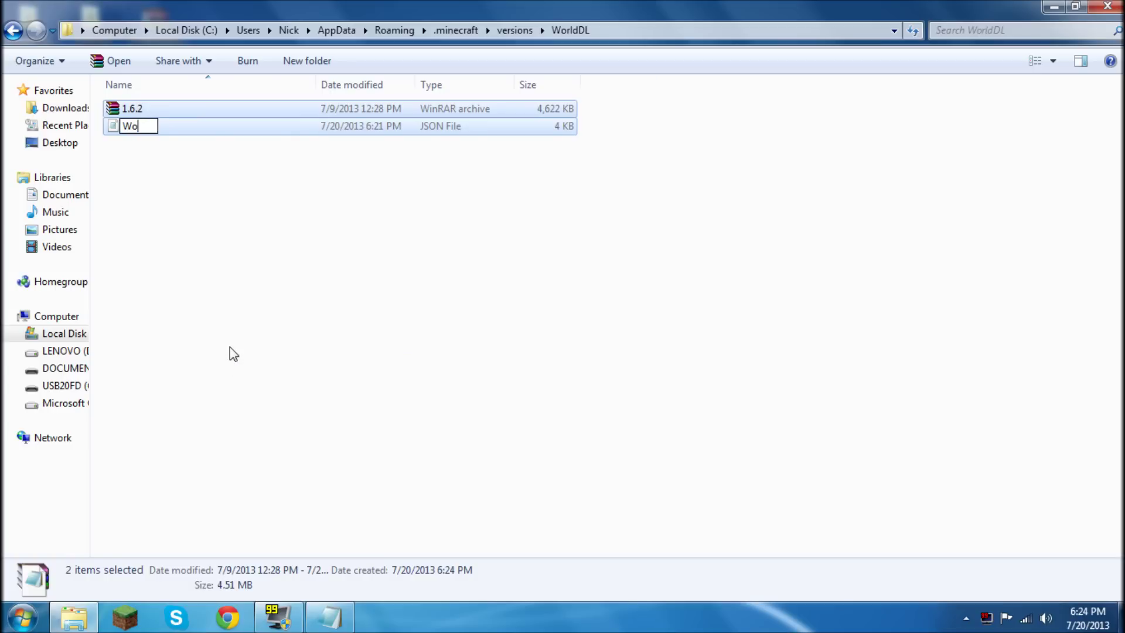
{"action": "type", "text": "rldDL"}
{"action": "key", "text": "Return"}
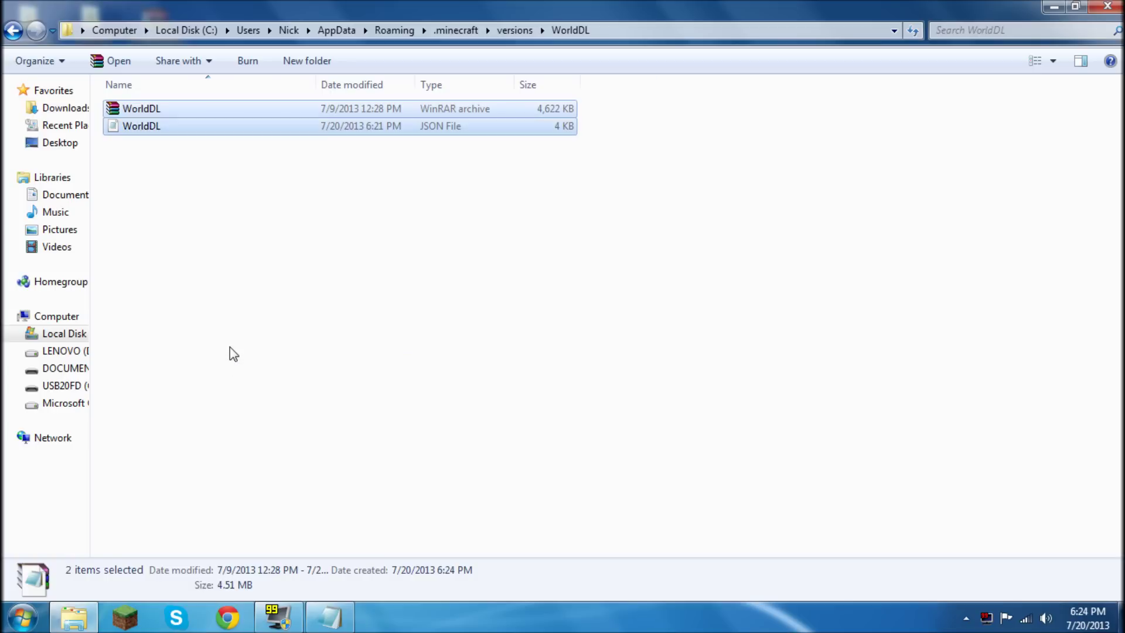
{"action": "left_click", "coordinate": [230, 347]}
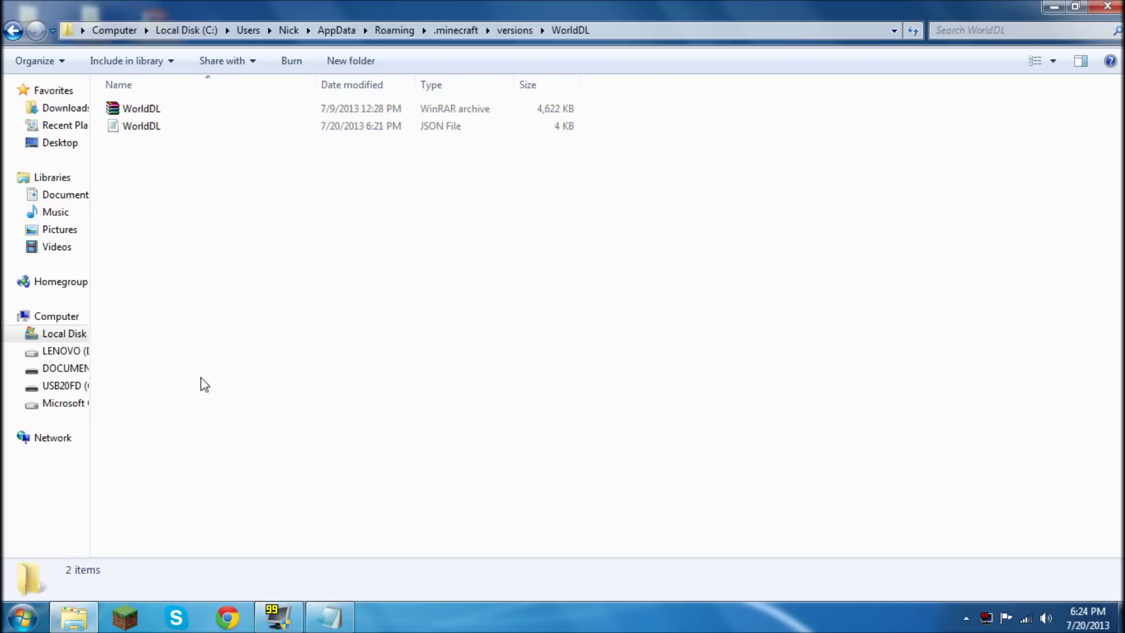
Step: Change the id value in the WorldDL JSON file to WorldDL, then save and close the file
{"action": "double_click", "coordinate": [189, 128]}
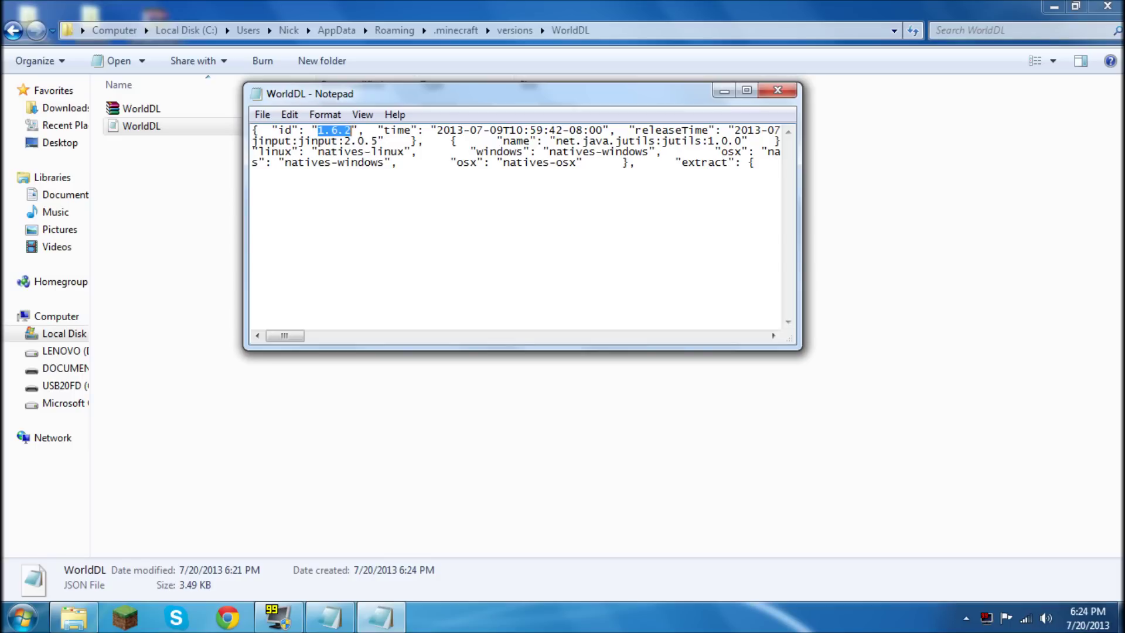
{"action": "type", "text": "world"}
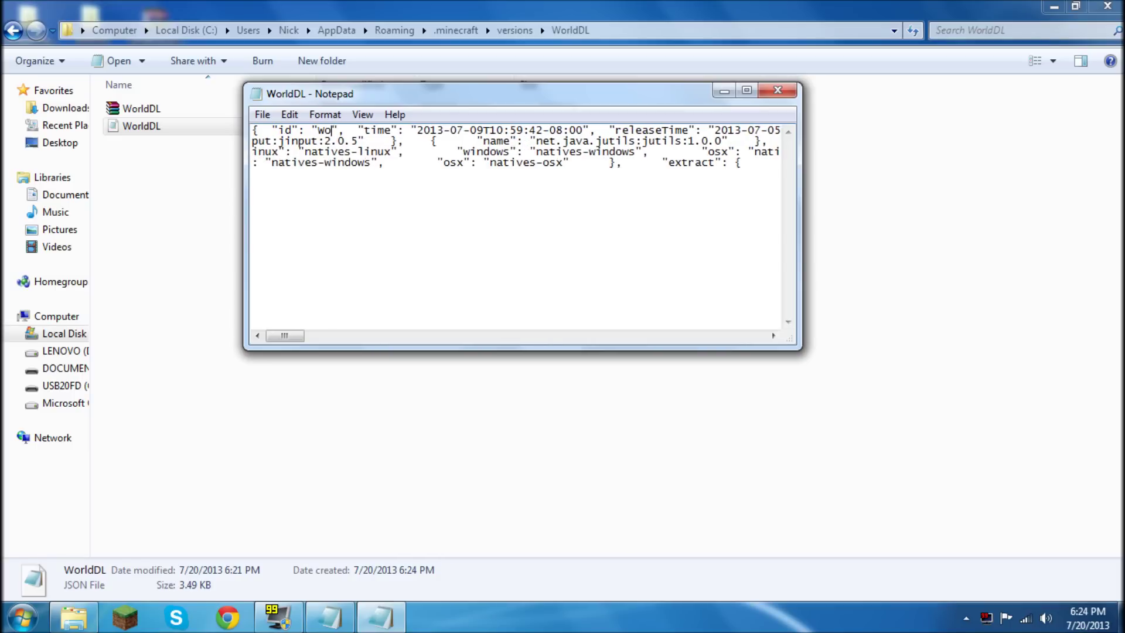
{"action": "type", "text": "DL"}
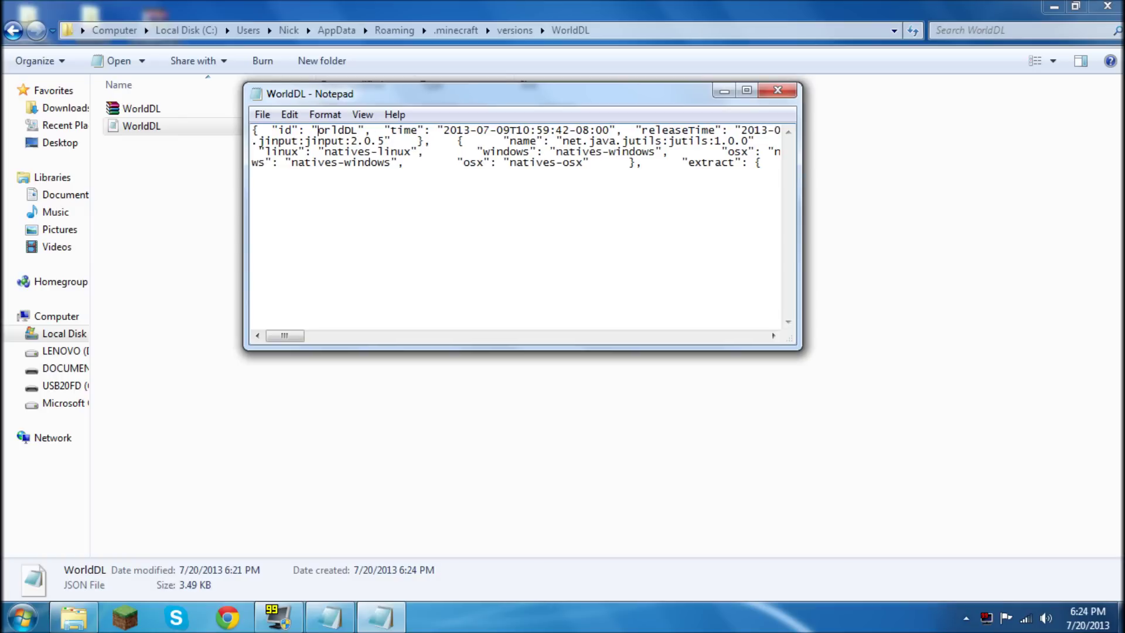
{"action": "left_click", "coordinate": [262, 115]}
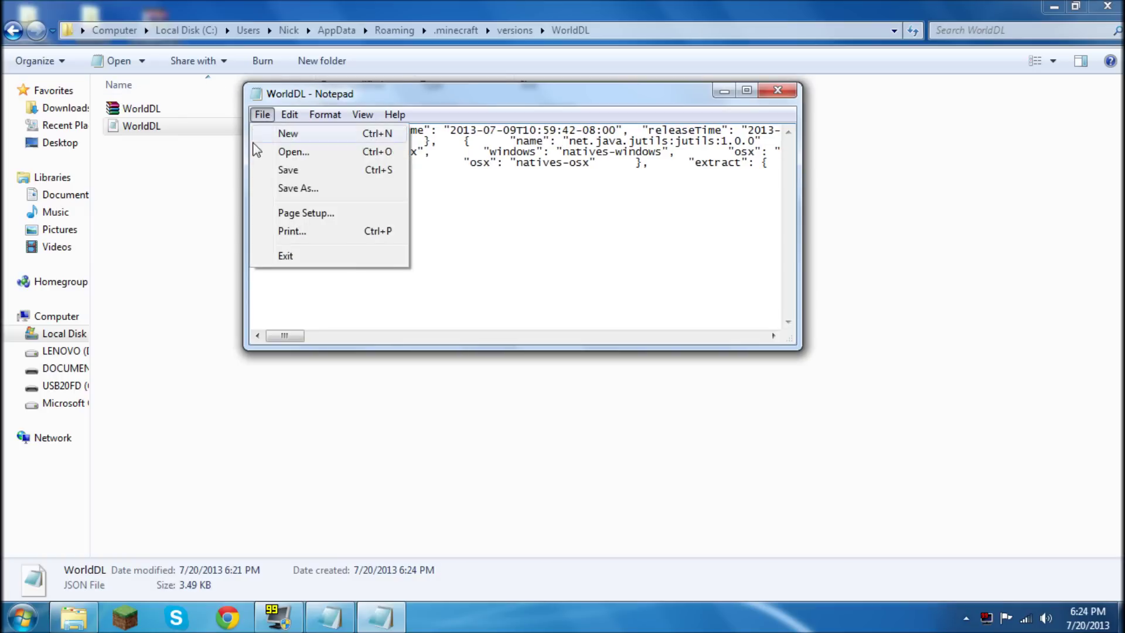
{"action": "left_click", "coordinate": [301, 168]}
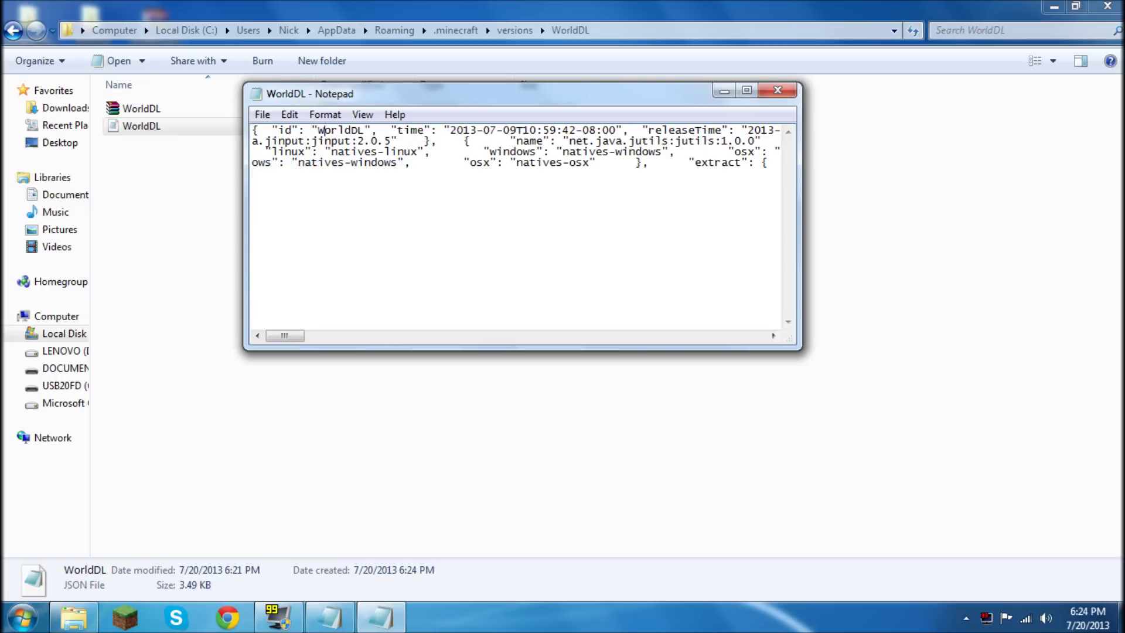
{"action": "left_click", "coordinate": [777, 90]}
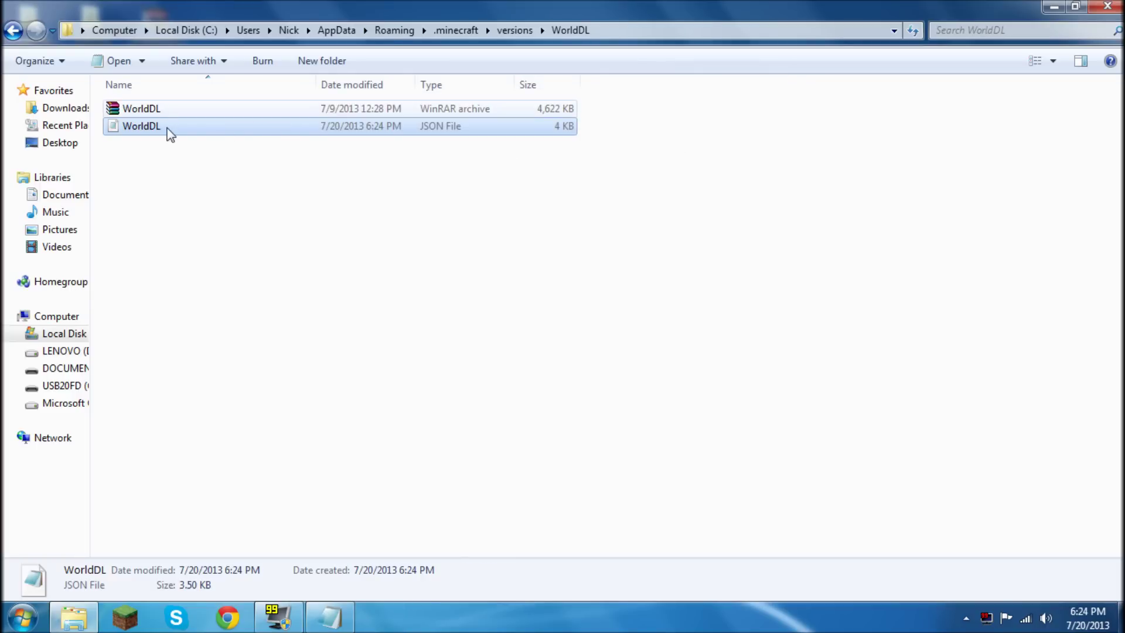
Step: Open the WorldDL archive in WinRAR, dismiss the licence reminder and dock its window to one half of the screen
{"action": "double_click", "coordinate": [203, 112]}
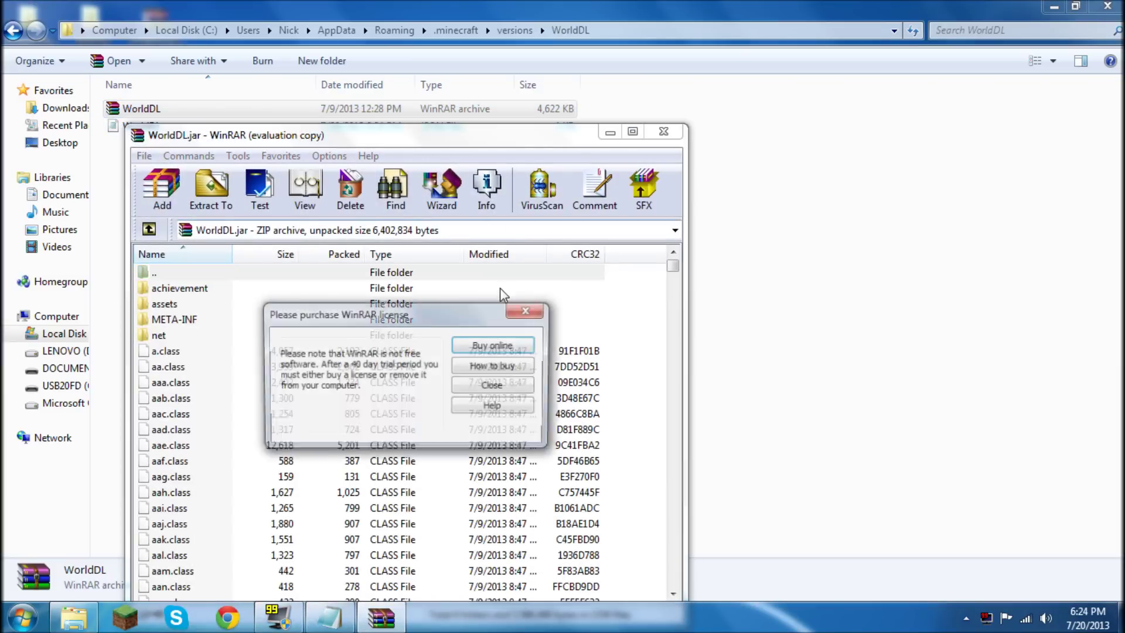
{"action": "left_click", "coordinate": [495, 388]}
{"action": "left_click_drag", "start_coordinate": [388, 129], "coordinate": [265, 5]}
Step: Open World Downloader [1.6.2].zip from the desktop and arrange it side by side with the WorldDL.jar window
{"action": "key", "text": "super+d"}
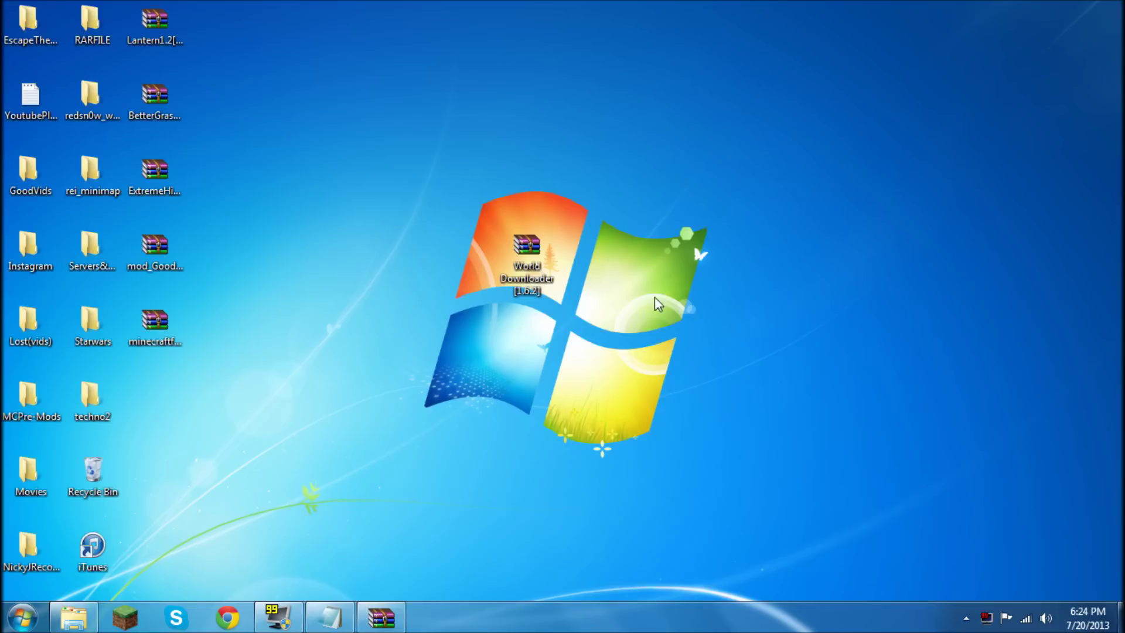
{"action": "double_click", "coordinate": [544, 253]}
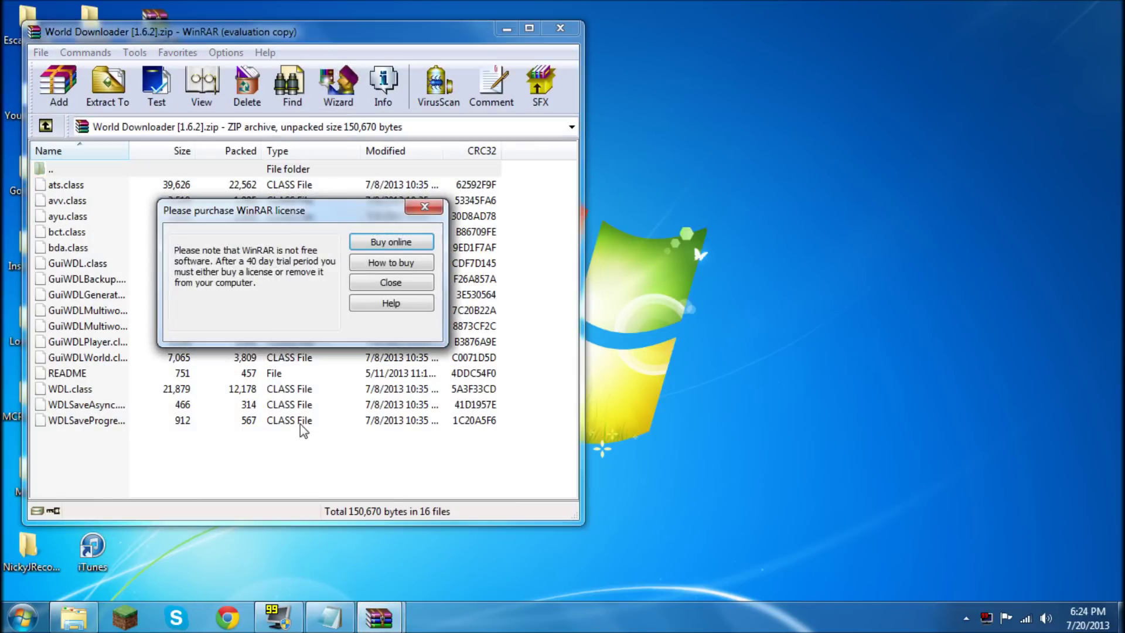
{"action": "left_click", "coordinate": [390, 283]}
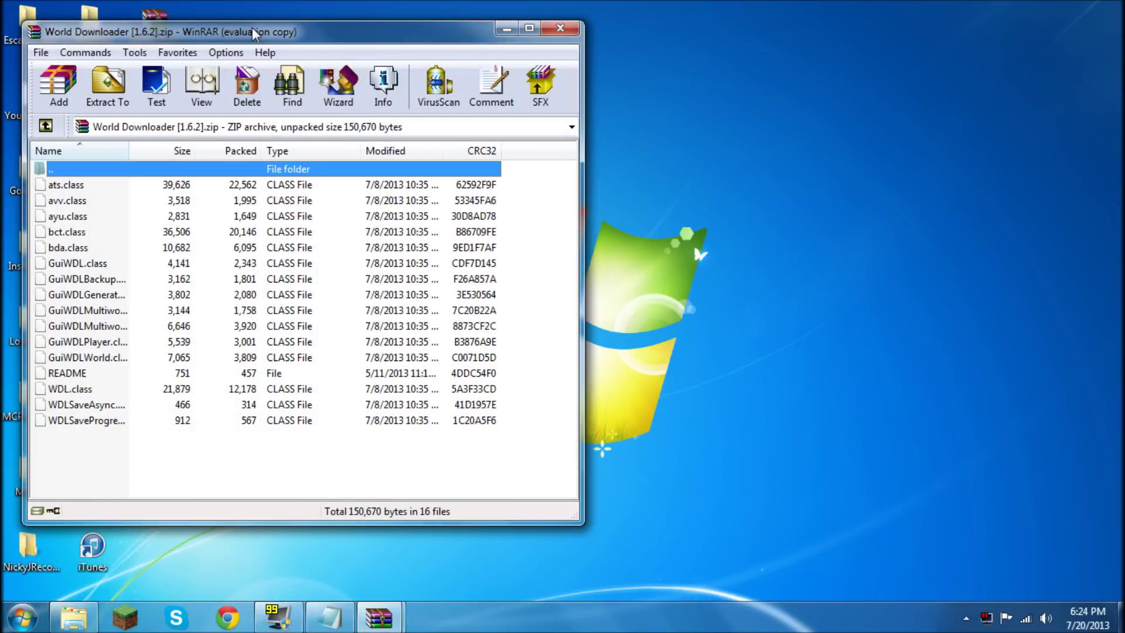
{"action": "left_click_drag", "start_coordinate": [253, 31], "coordinate": [1124, 232]}
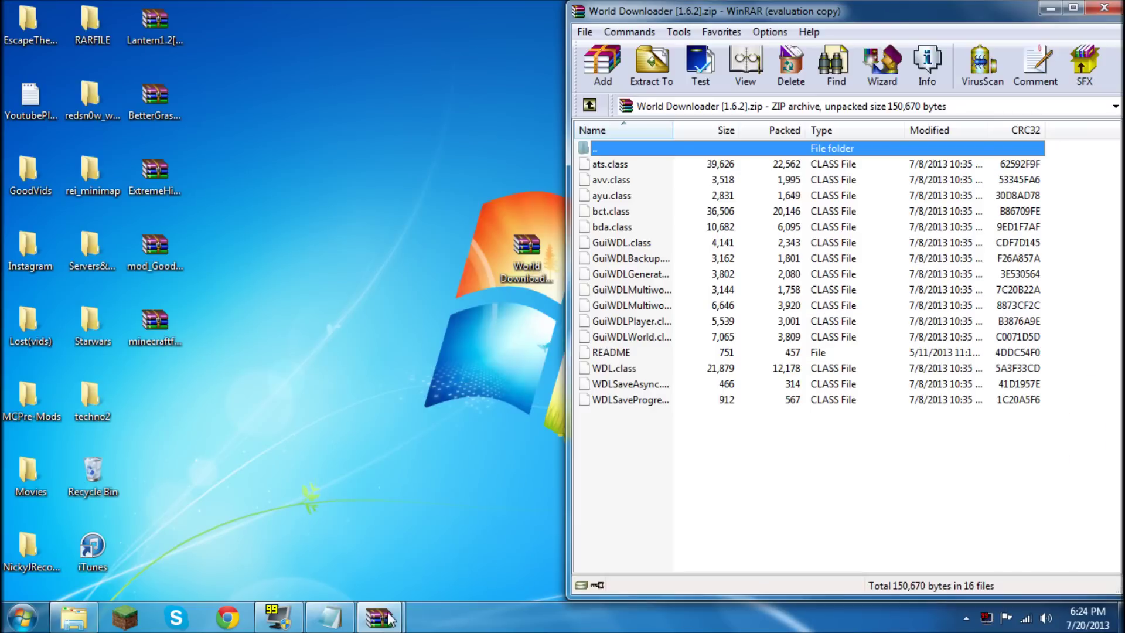
{"action": "mouse_move", "coordinate": [388, 618]}
{"action": "left_click", "coordinate": [304, 574]}
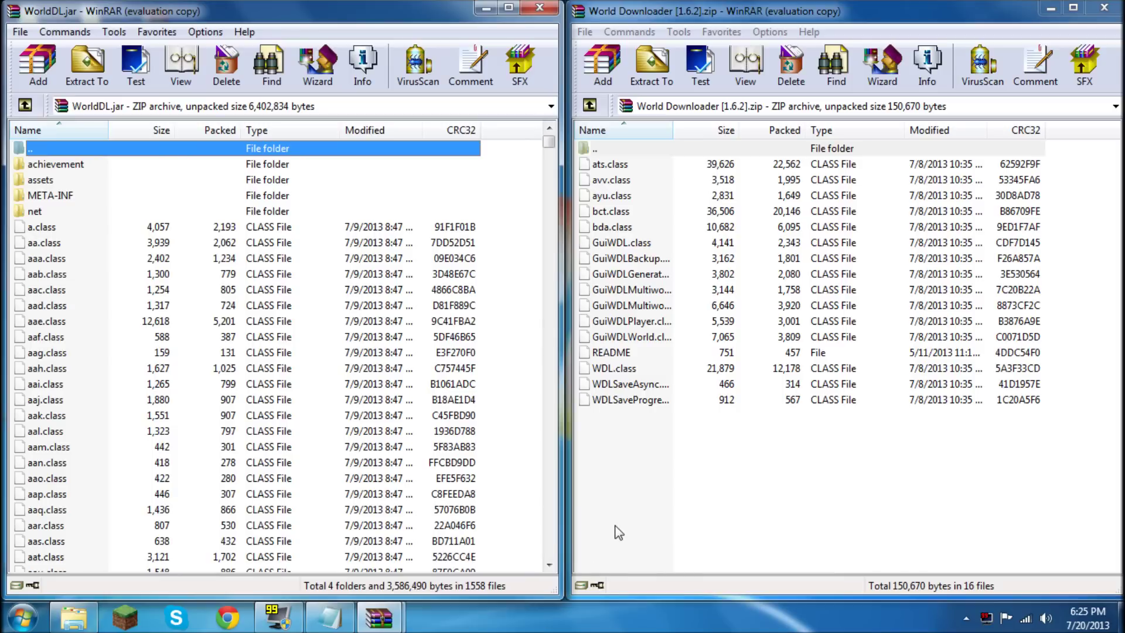
Step: Add all the files from World Downloader [1.6.2].zip to WorldDL.jar using the default archive settings
{"action": "left_click", "coordinate": [620, 531]}
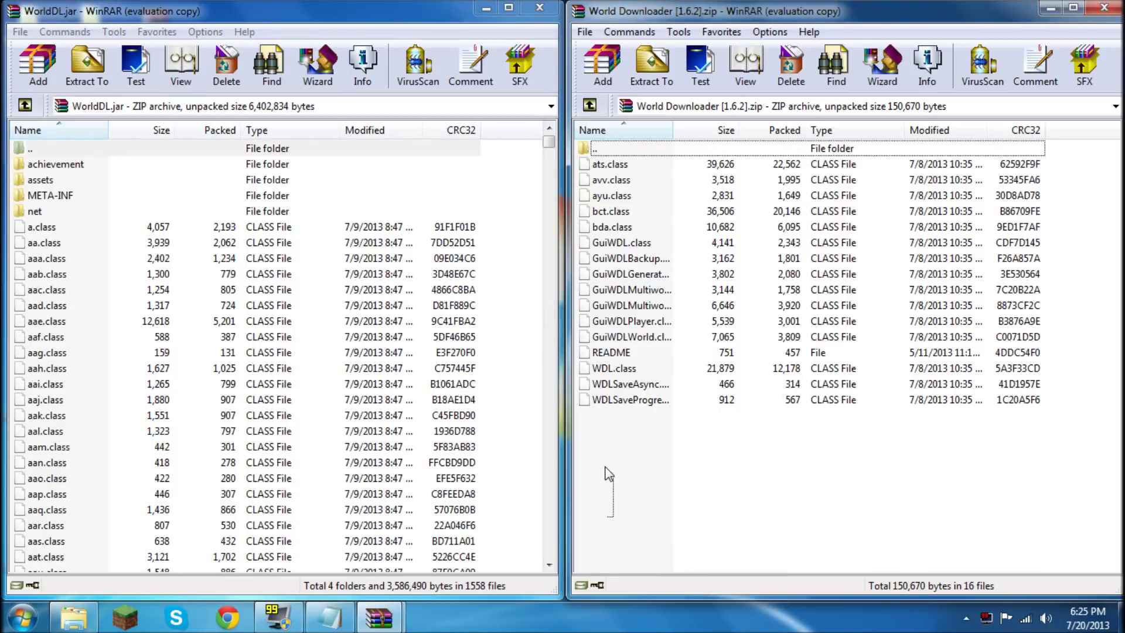
{"action": "left_click_drag", "start_coordinate": [609, 474], "coordinate": [603, 164]}
{"action": "left_click_drag", "start_coordinate": [683, 218], "coordinate": [269, 372]}
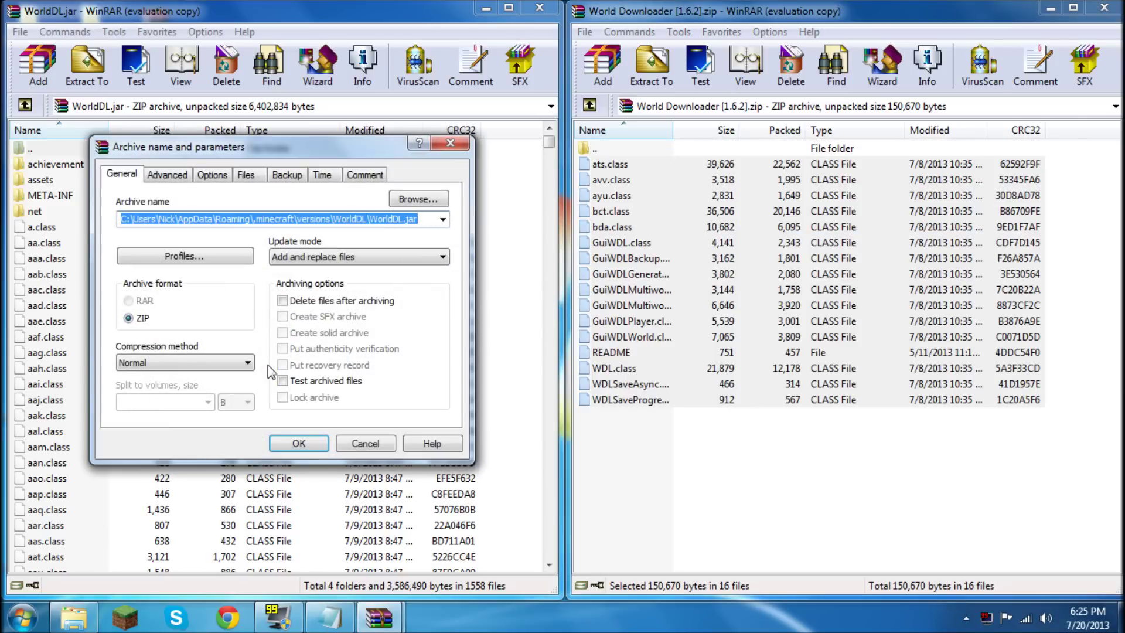
{"action": "key", "text": "Return"}
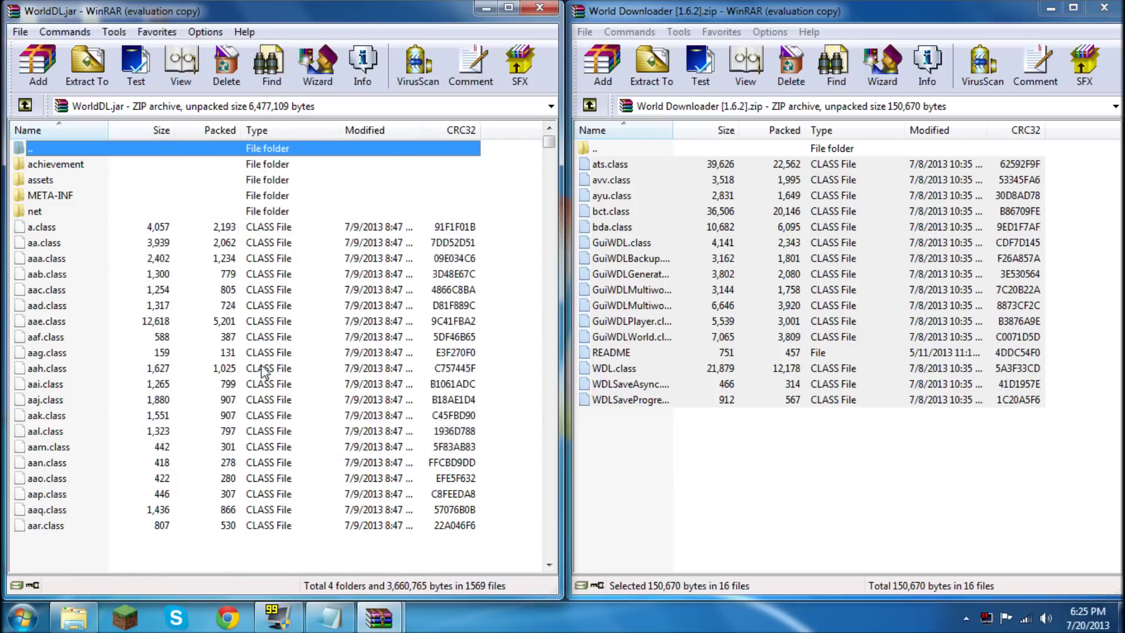
Step: Delete the META-INF folder from WorldDL.jar and close both archive windows
{"action": "left_click", "coordinate": [75, 202]}
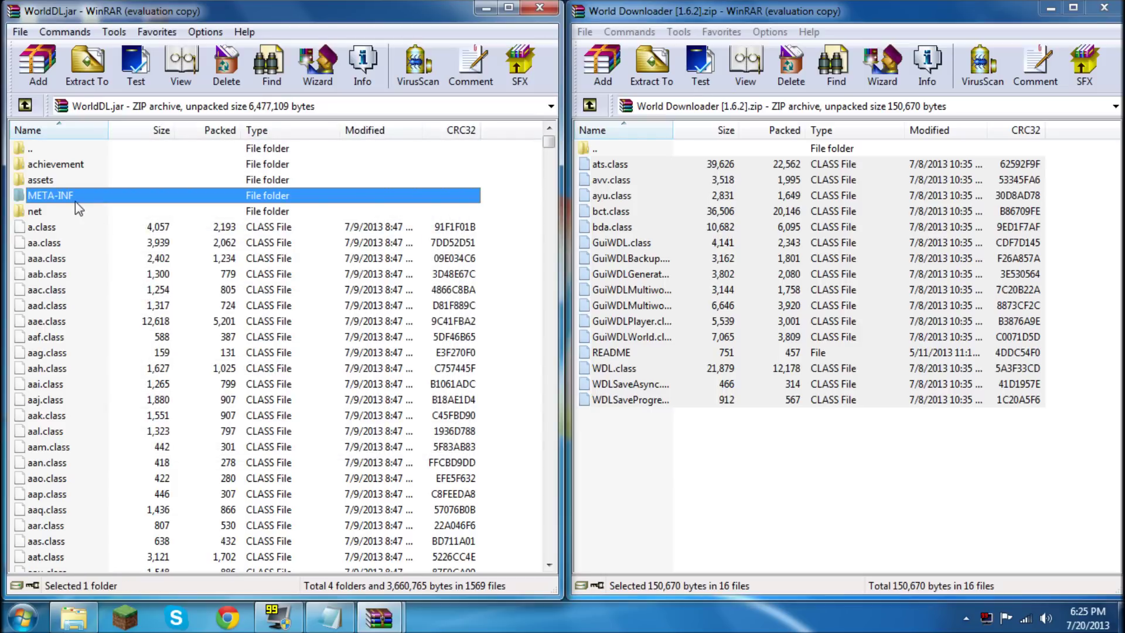
{"action": "key", "text": "Delete"}
{"action": "key", "text": "Return"}
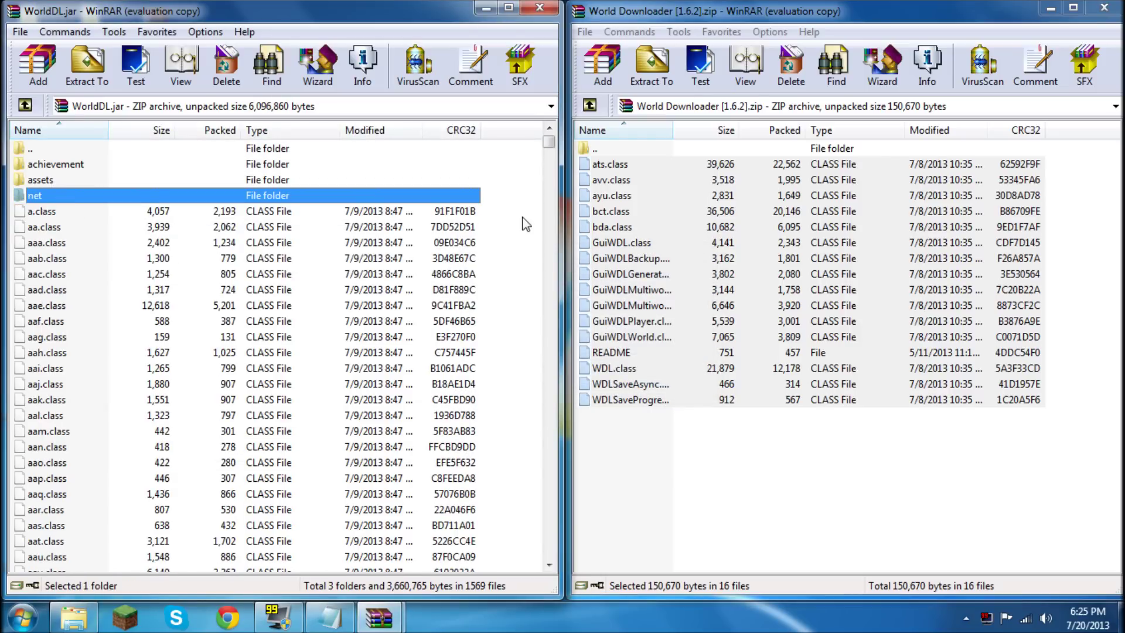
{"action": "left_click", "coordinate": [527, 217]}
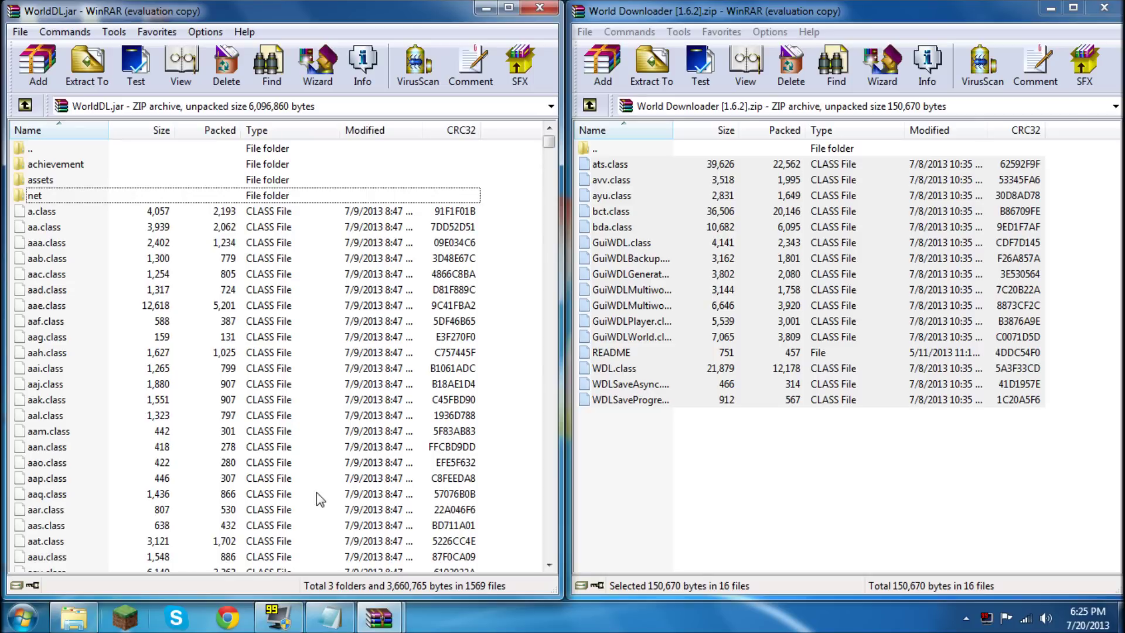
{"action": "left_click", "coordinate": [539, 8]}
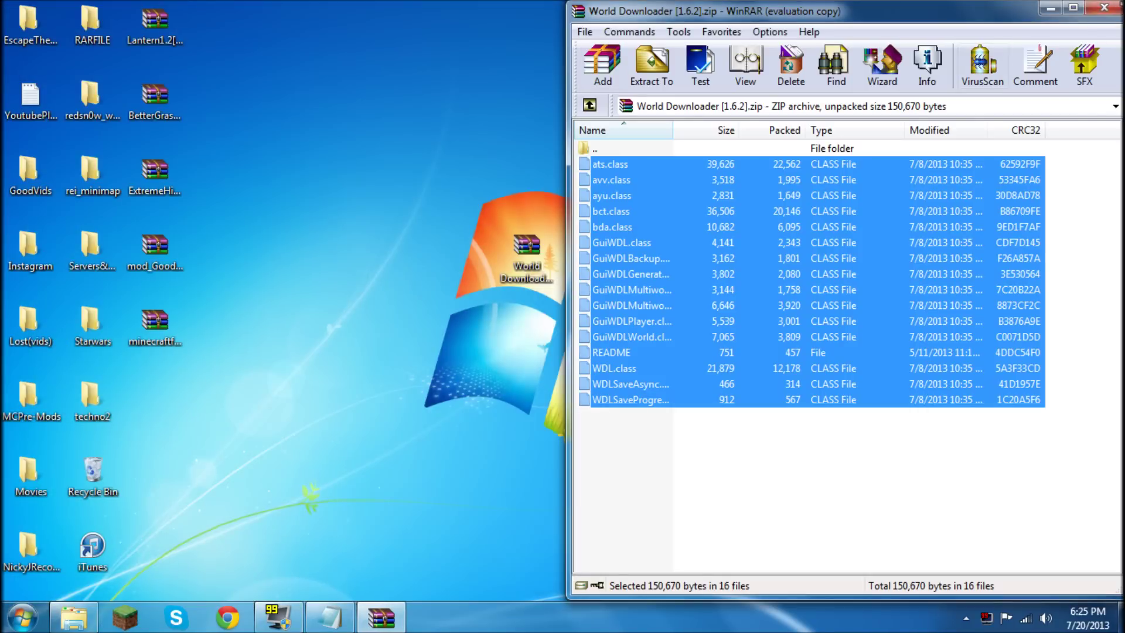
{"action": "key", "text": "alt+F4"}
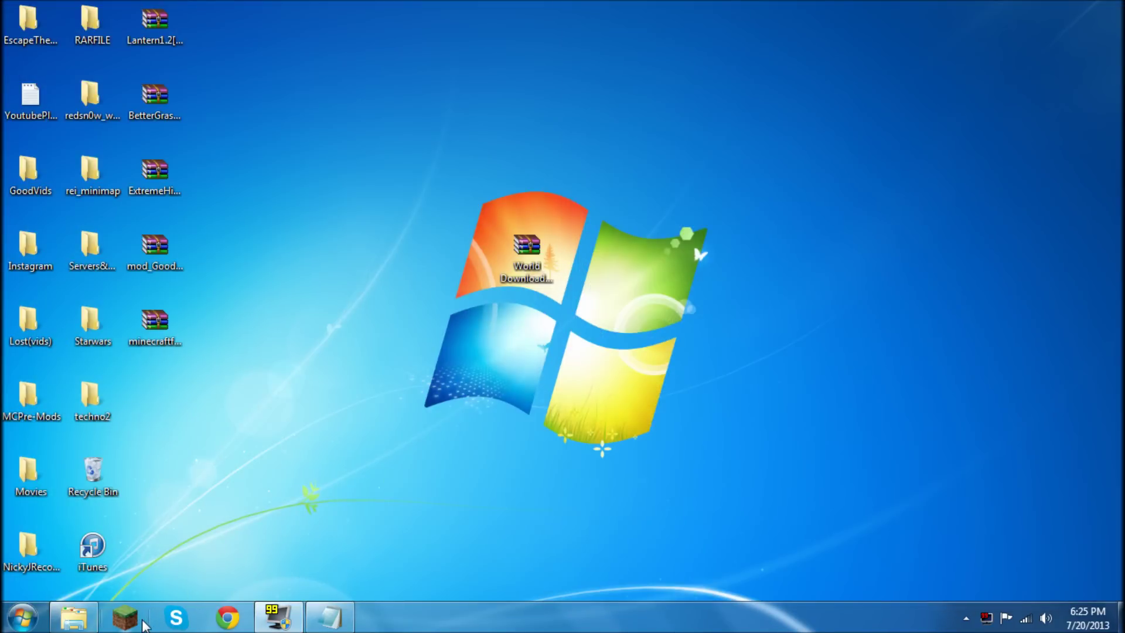
Step: Open the Minecraft launcher, save the Forge profile with version release WorldDL, and start the game
{"action": "left_click", "coordinate": [125, 617]}
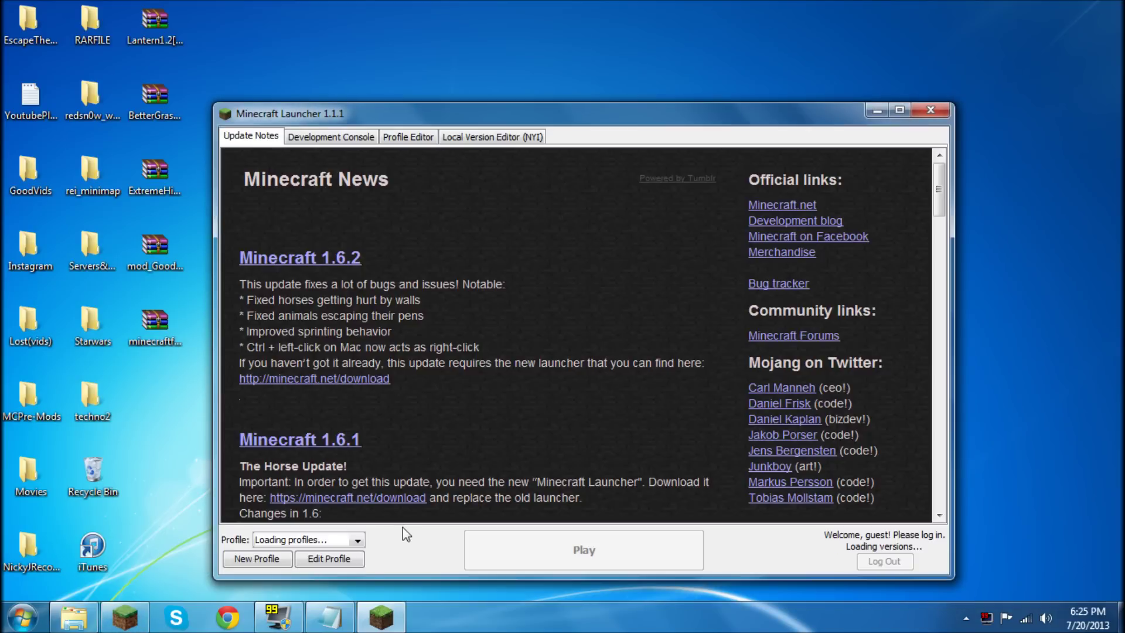
{"action": "left_click", "coordinate": [355, 562]}
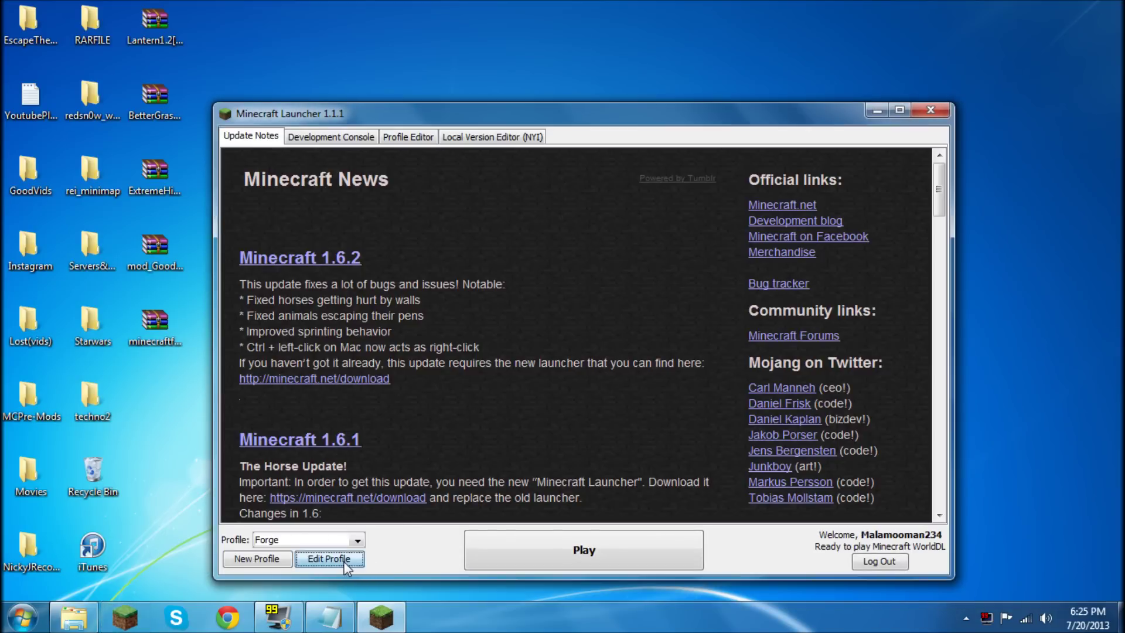
{"action": "left_click", "coordinate": [554, 312]}
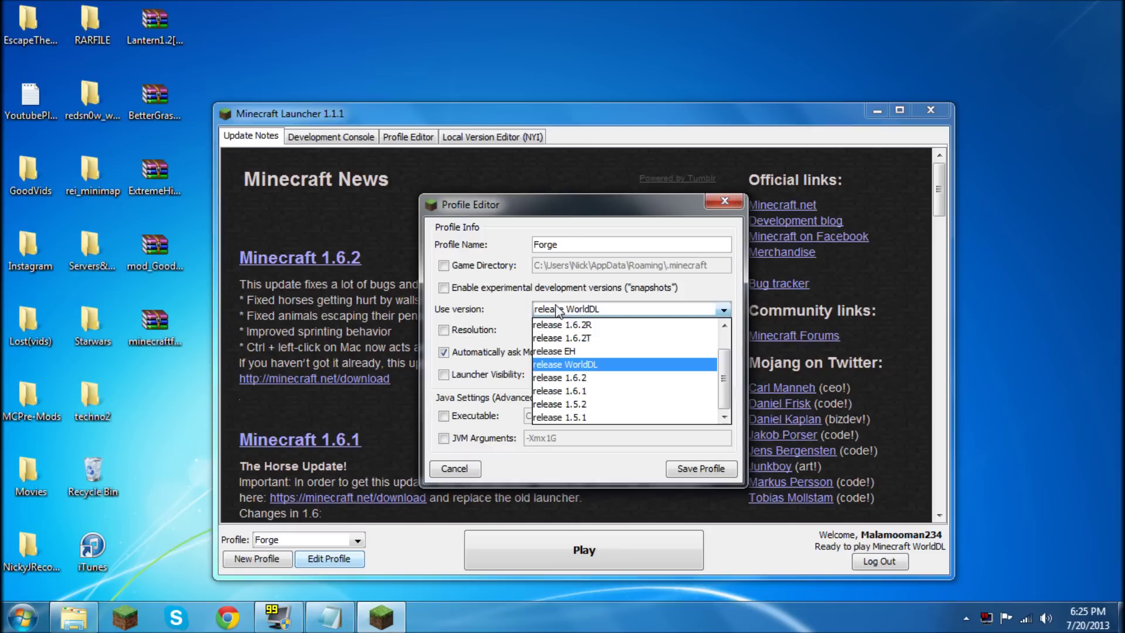
{"action": "left_click", "coordinate": [581, 364]}
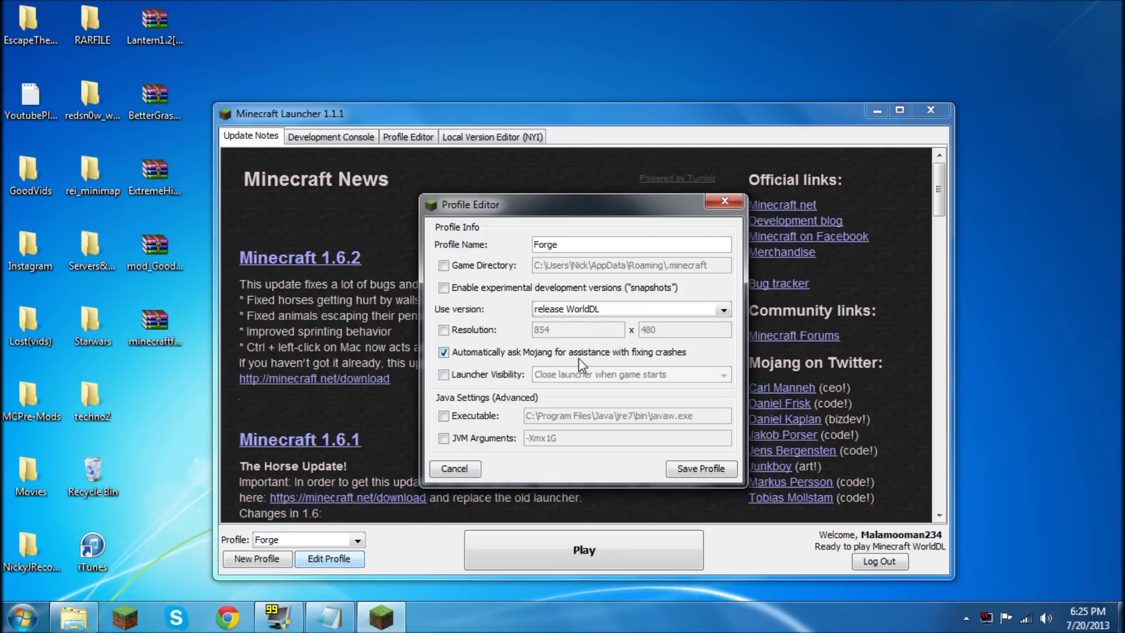
{"action": "left_click", "coordinate": [680, 469]}
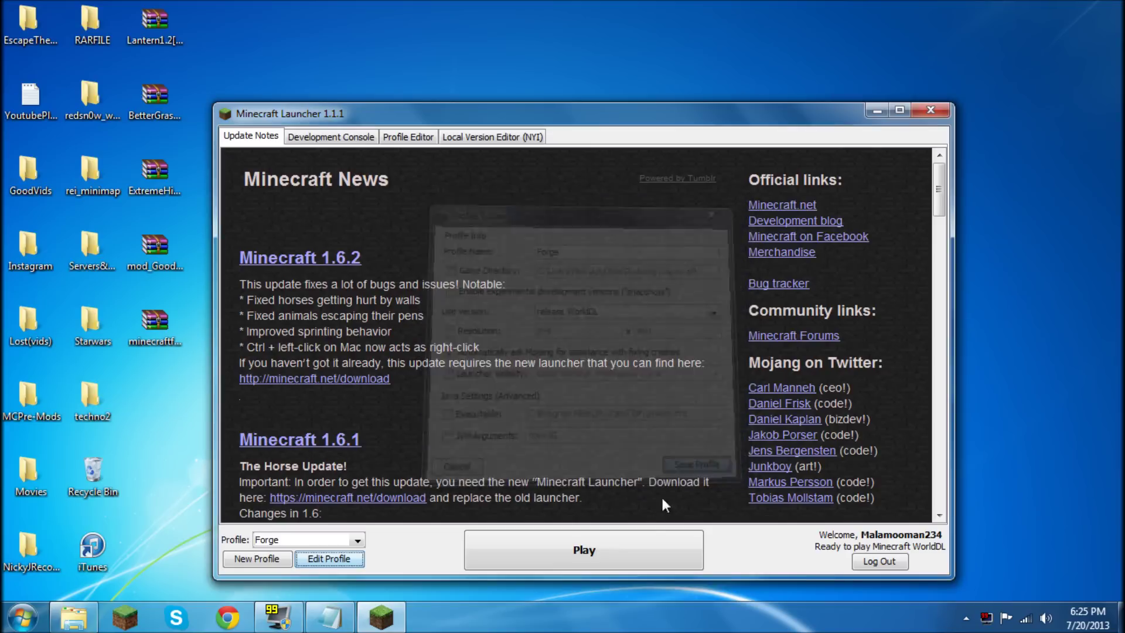
{"action": "left_click", "coordinate": [610, 546]}
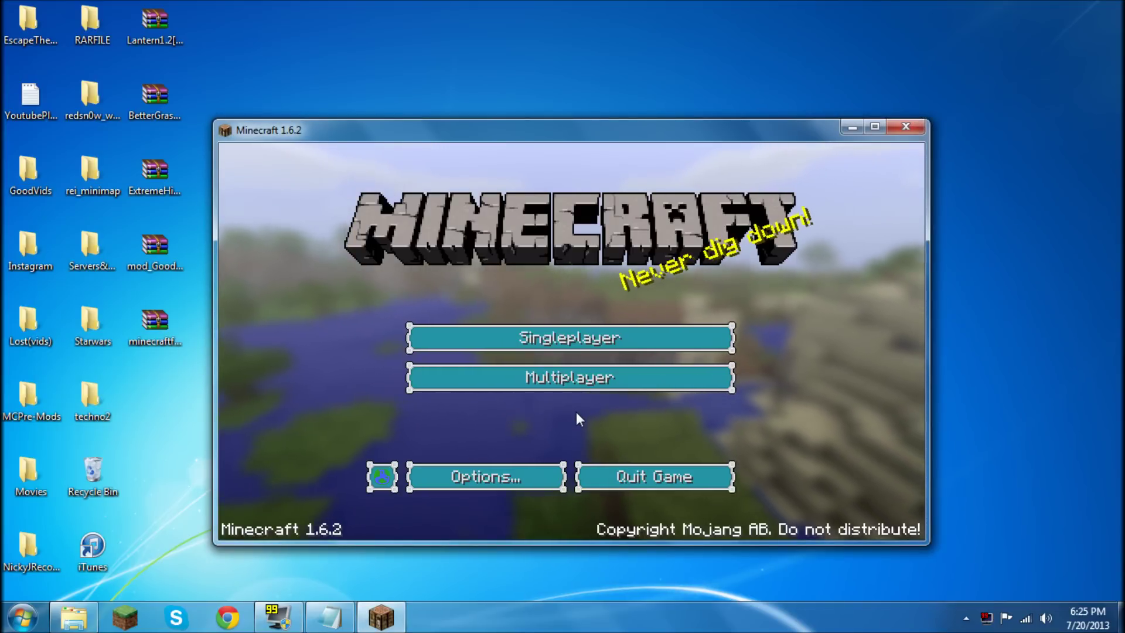
{"action": "left_click", "coordinate": [553, 342]}
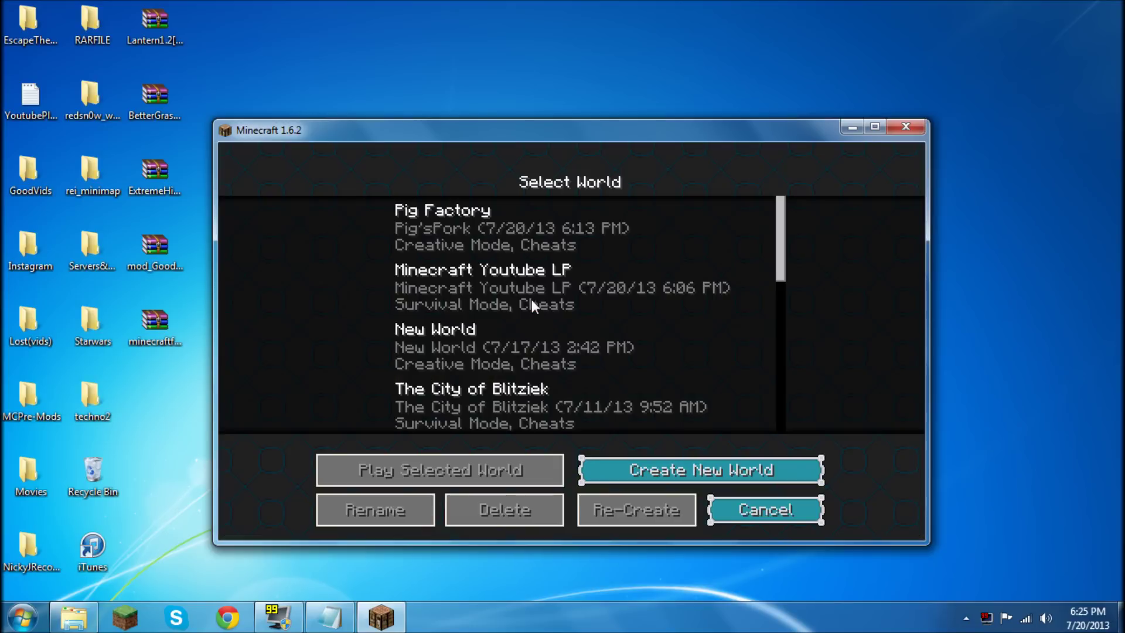
{"action": "left_click", "coordinate": [718, 513]}
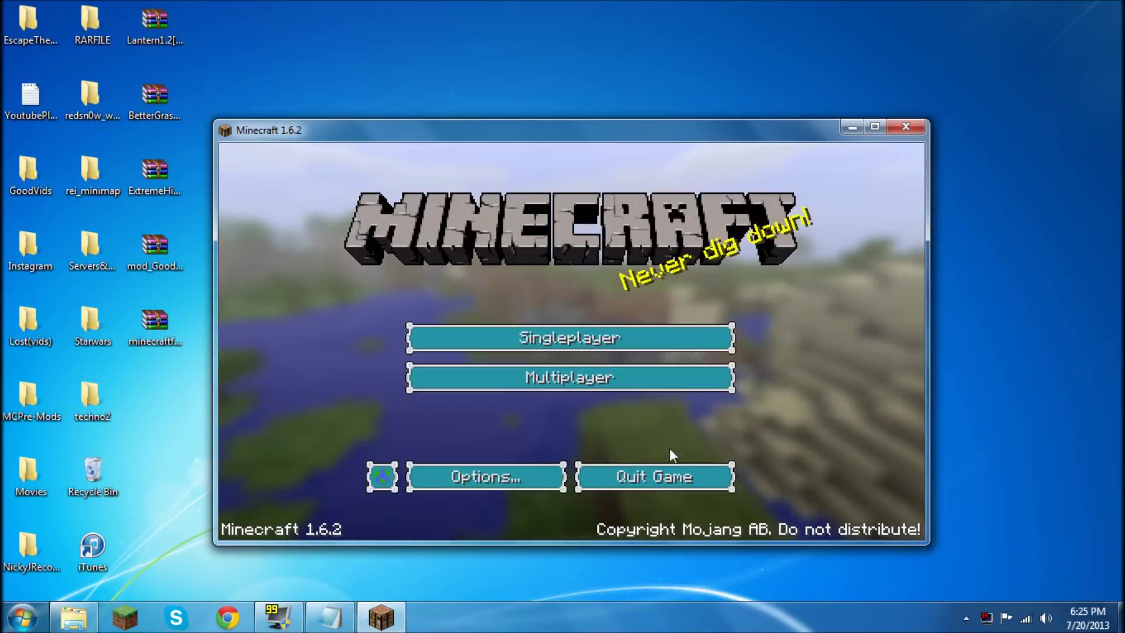
{"action": "left_click", "coordinate": [560, 382]}
{"action": "scroll", "coordinate": [561, 374], "scroll_direction": "down", "scroll_amount": 10}
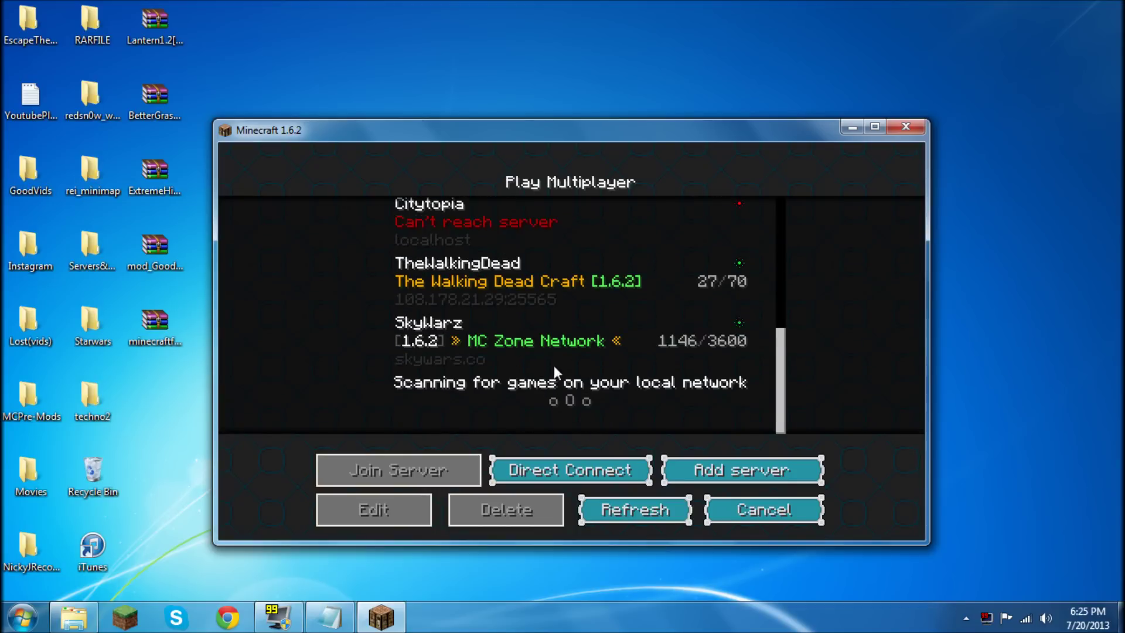
{"action": "double_click", "coordinate": [509, 329]}
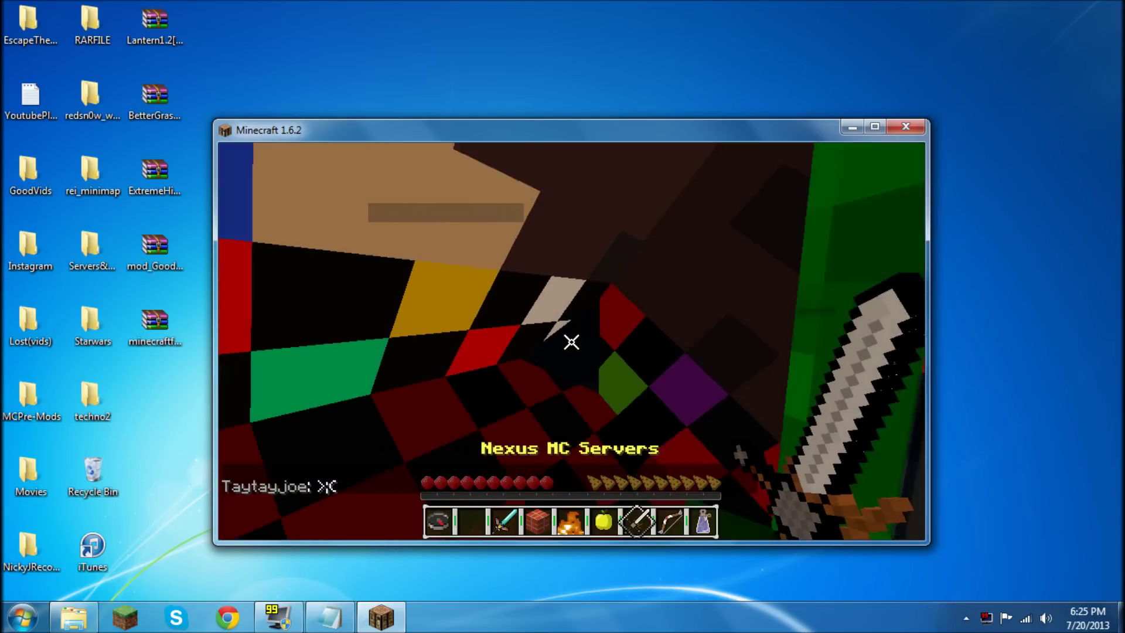
{"action": "key", "text": "Escape"}
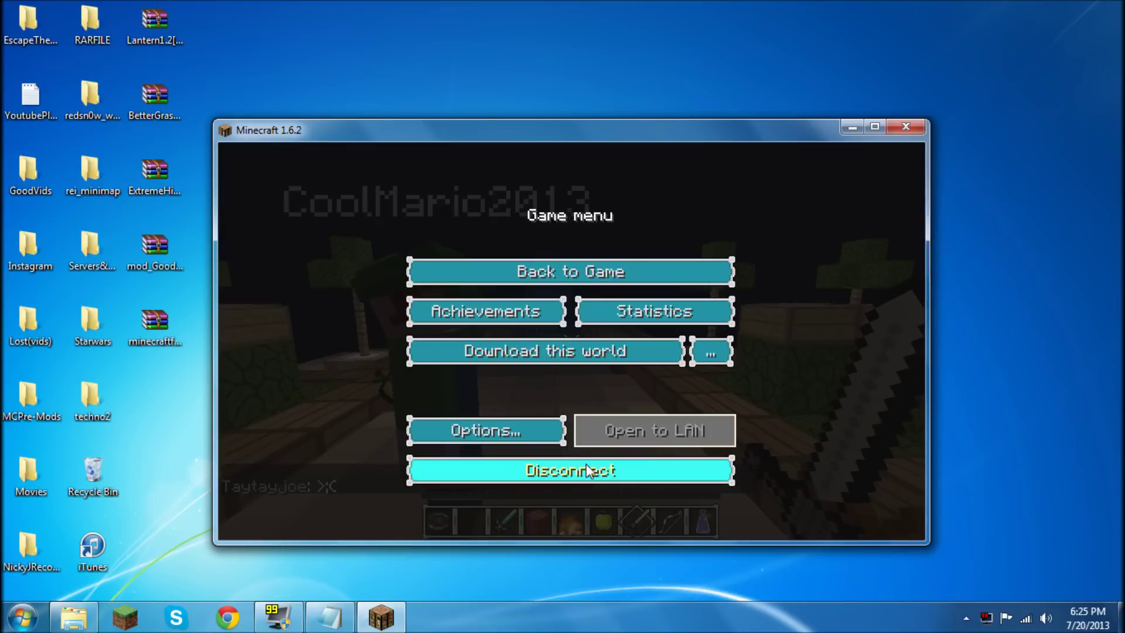
{"action": "left_click", "coordinate": [585, 463]}
Step: Join the TheWalkingDead server from the multiplayer server list
{"action": "left_click", "coordinate": [564, 380]}
{"action": "scroll", "coordinate": [558, 363], "scroll_direction": "down", "scroll_amount": 3}
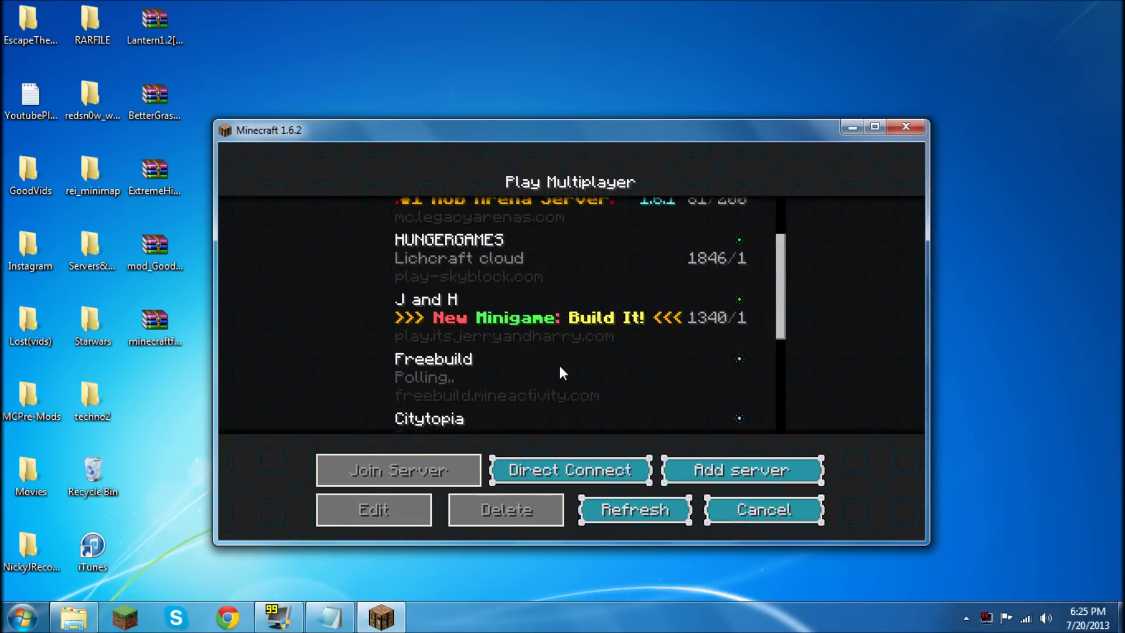
{"action": "scroll", "coordinate": [558, 369], "scroll_direction": "down", "scroll_amount": 4}
{"action": "double_click", "coordinate": [529, 404]}
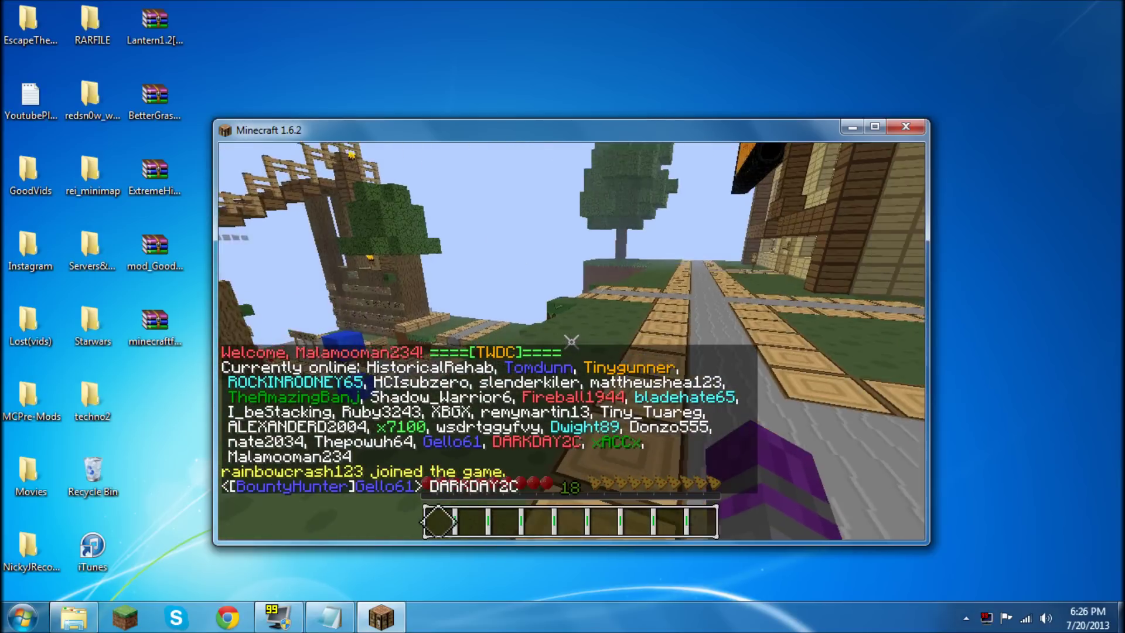
{"action": "key", "text": "Tab"}
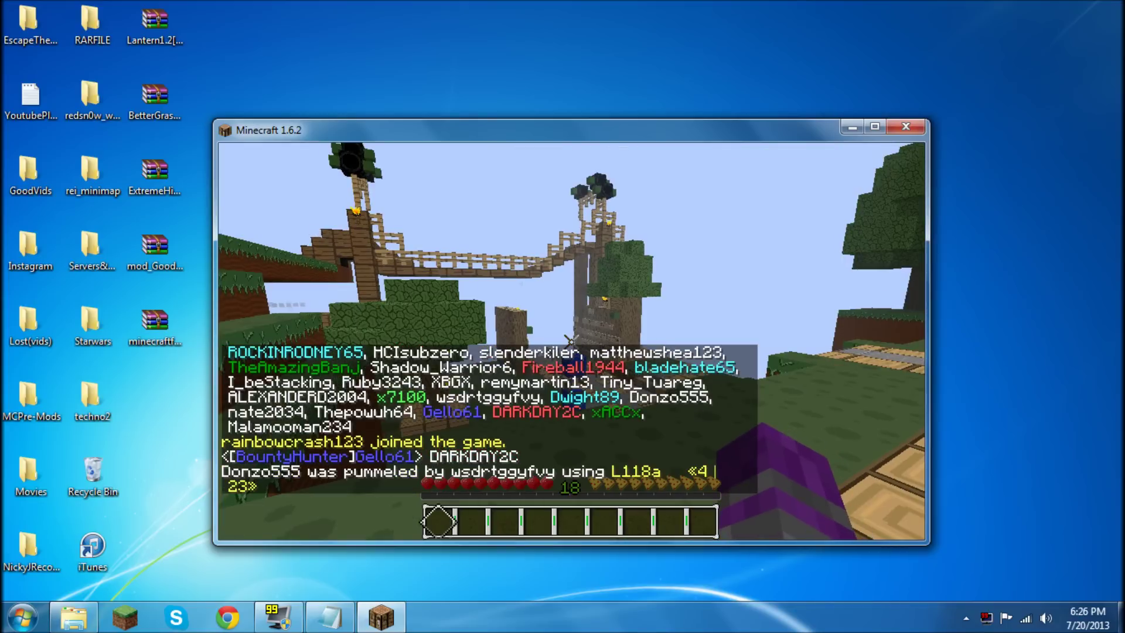
Step: Start downloading the current server world with multiworld support disabled
{"action": "key", "text": "Escape"}
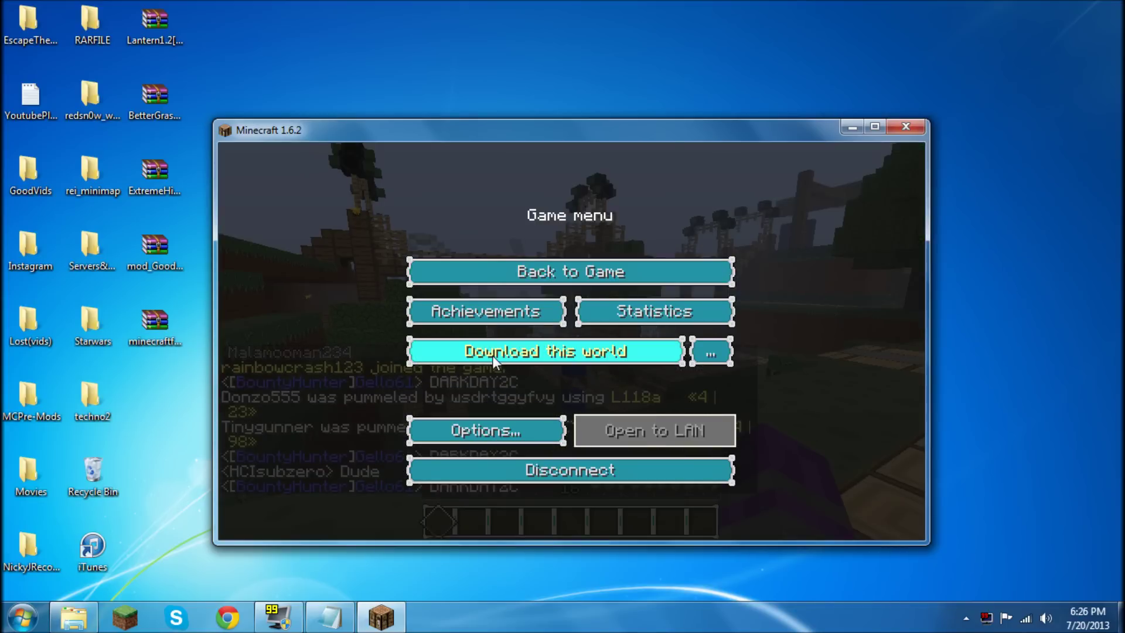
{"action": "left_click", "coordinate": [572, 346]}
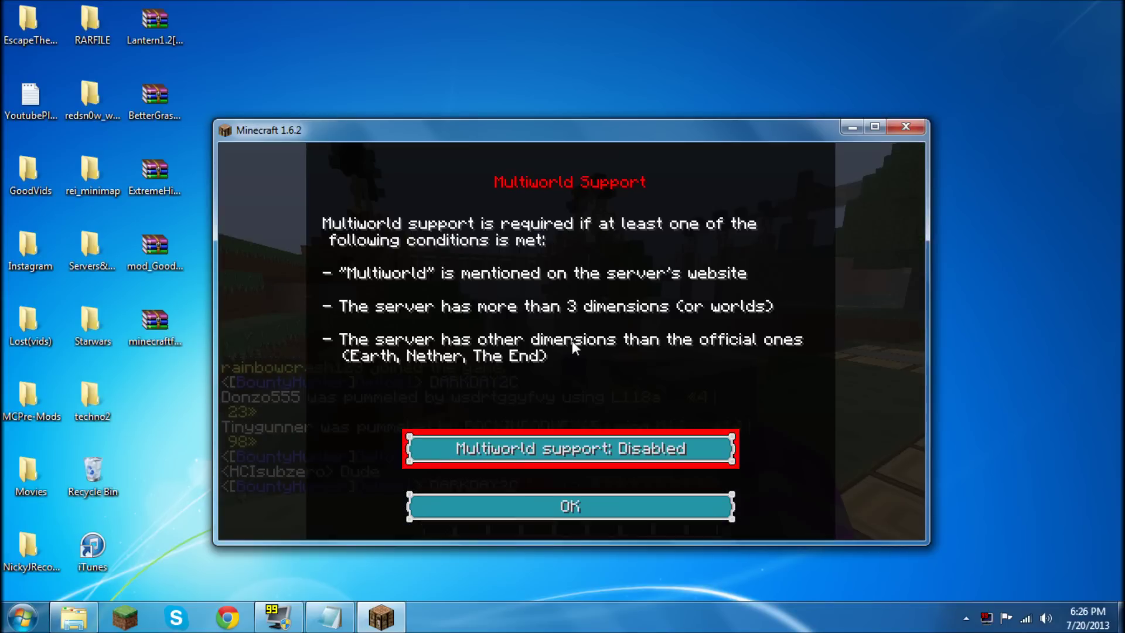
{"action": "left_click", "coordinate": [561, 459]}
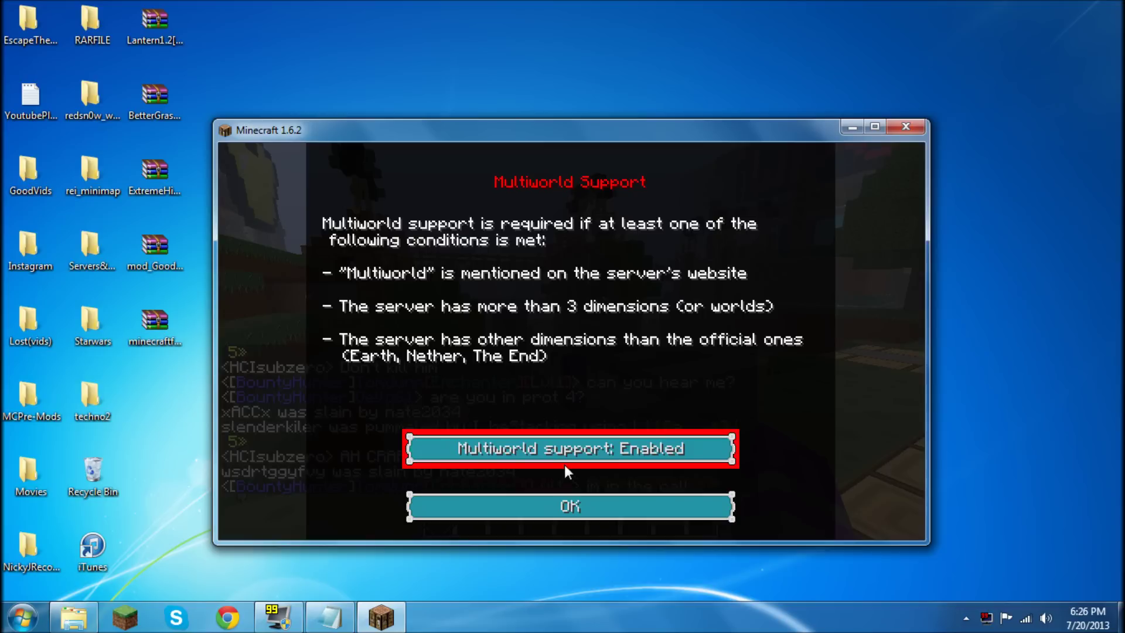
{"action": "left_click", "coordinate": [573, 458]}
{"action": "left_click", "coordinate": [575, 458]}
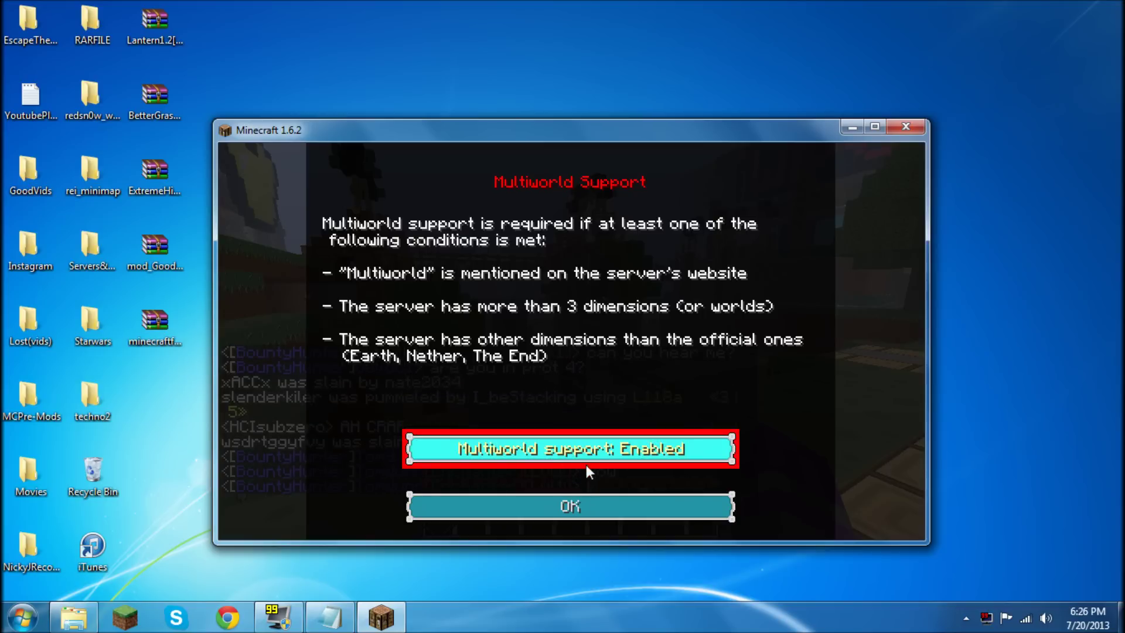
{"action": "left_click", "coordinate": [641, 461]}
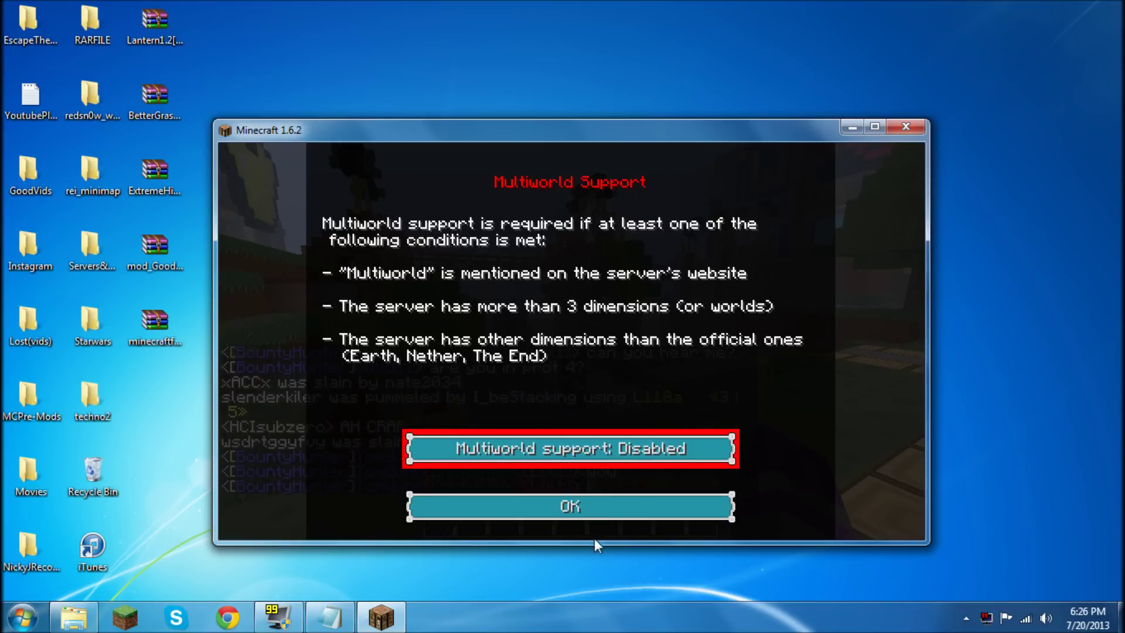
{"action": "left_click", "coordinate": [573, 509]}
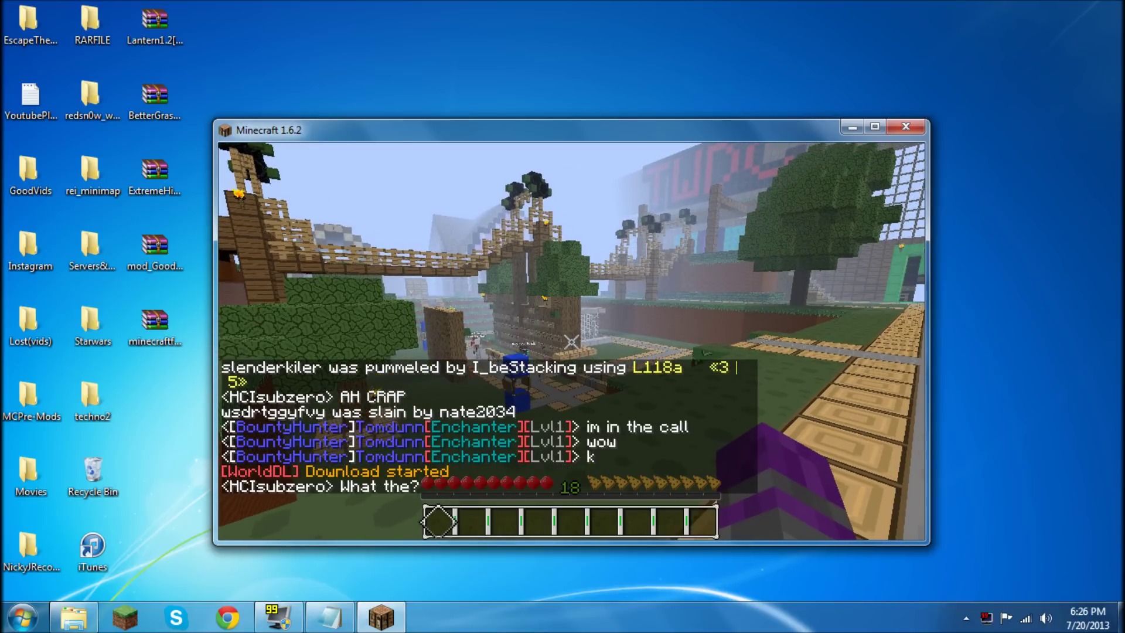
{"action": "key", "text": "Escape"}
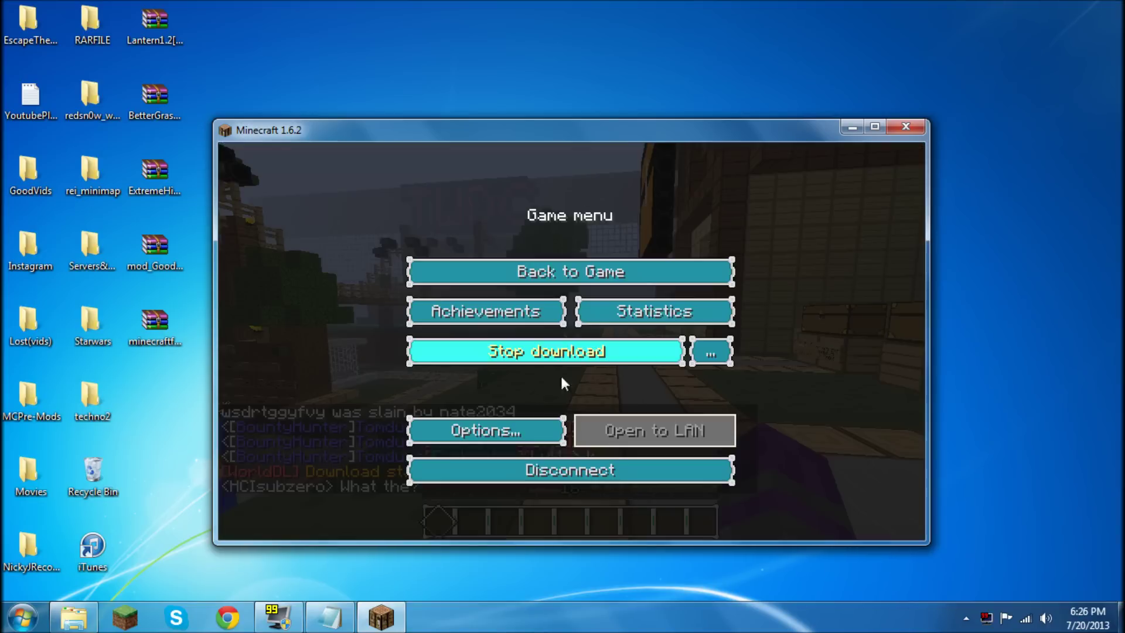
{"action": "key", "text": "Escape"}
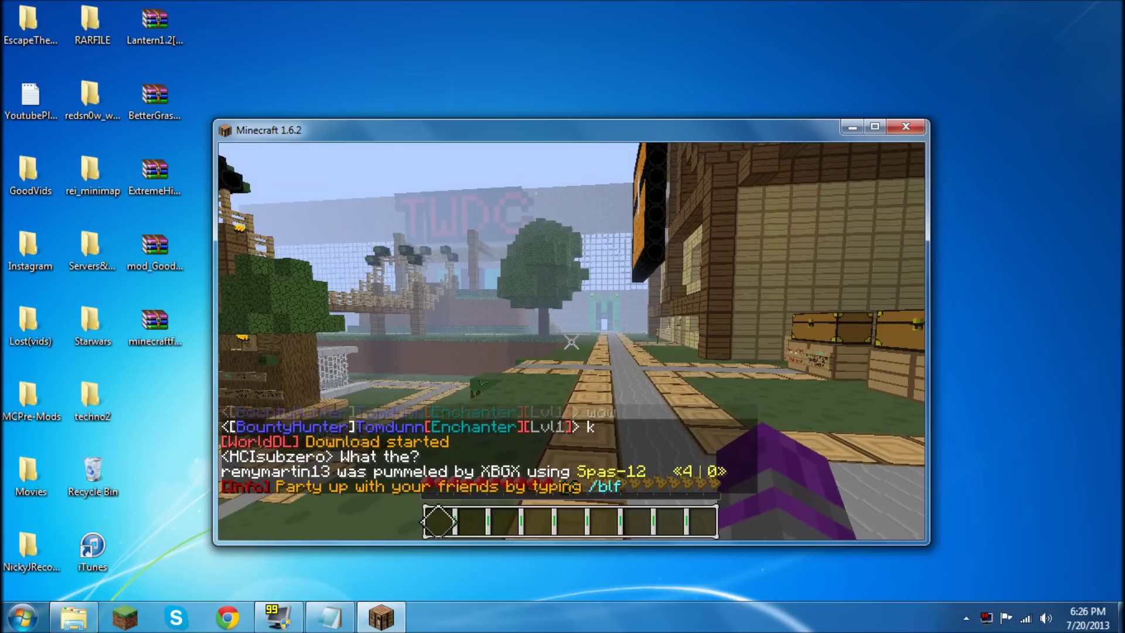
{"action": "key", "text": "t"}
{"action": "key", "text": "Escape"}
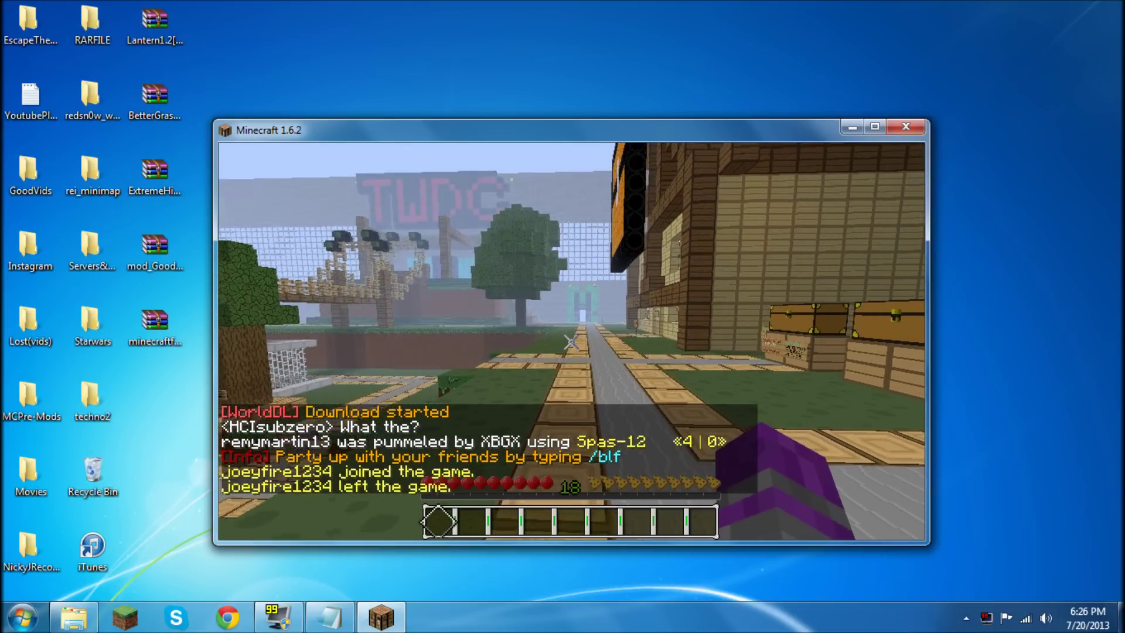
{"action": "key", "text": "Escape"}
{"action": "key", "text": "Escape"}
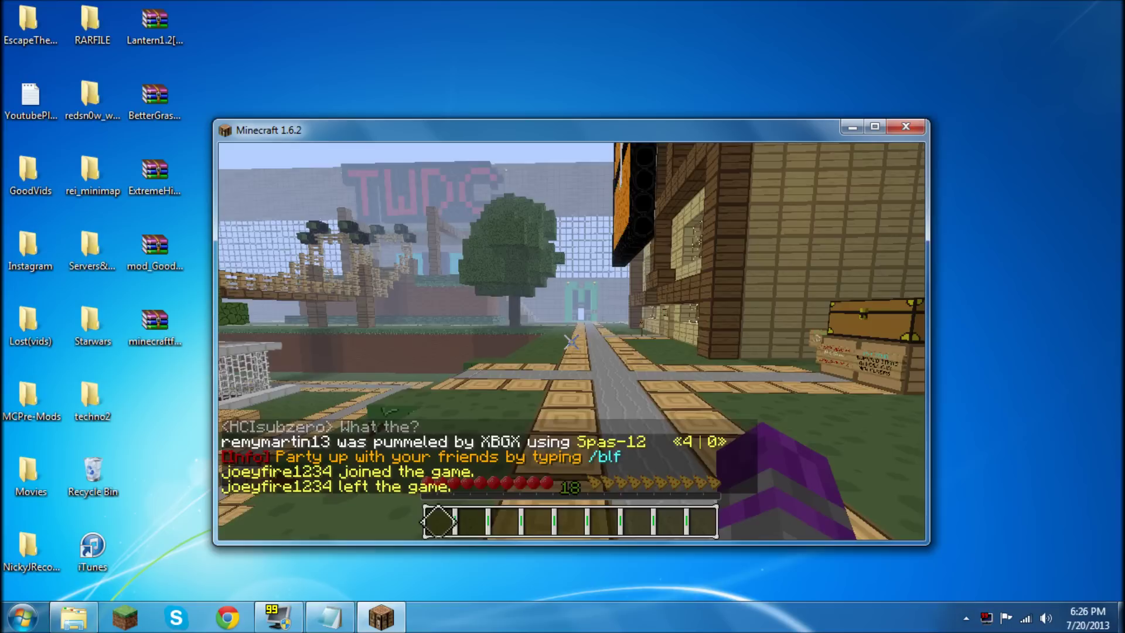
Step: Review the World Downloader options for TheWalkingDead and return to the game menu
{"action": "key", "text": "Escape"}
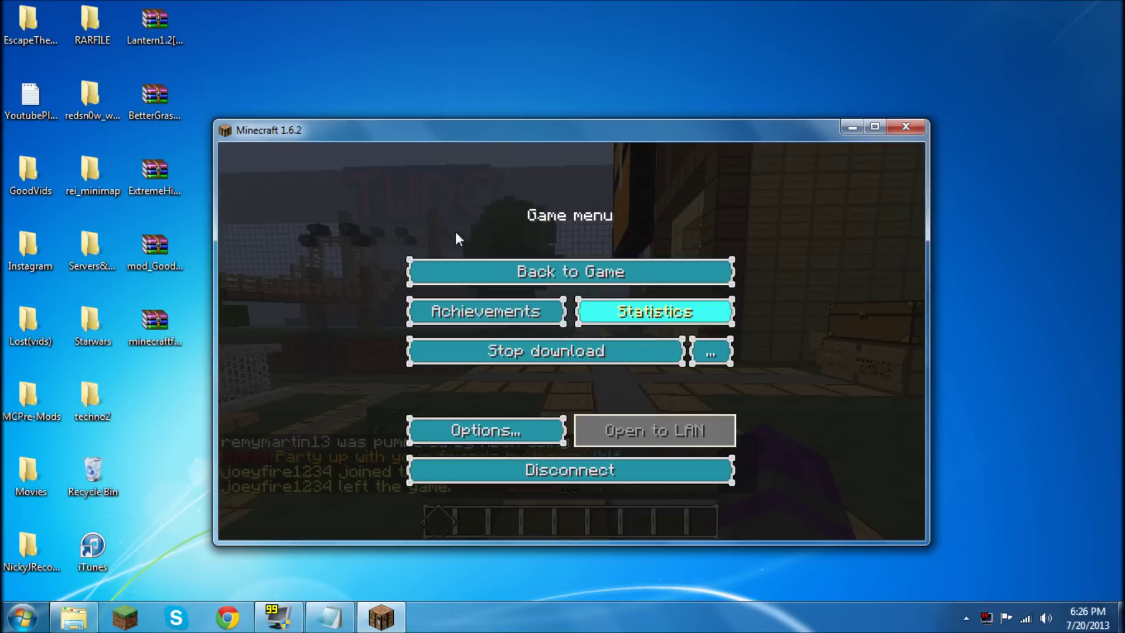
{"action": "left_click", "coordinate": [725, 353]}
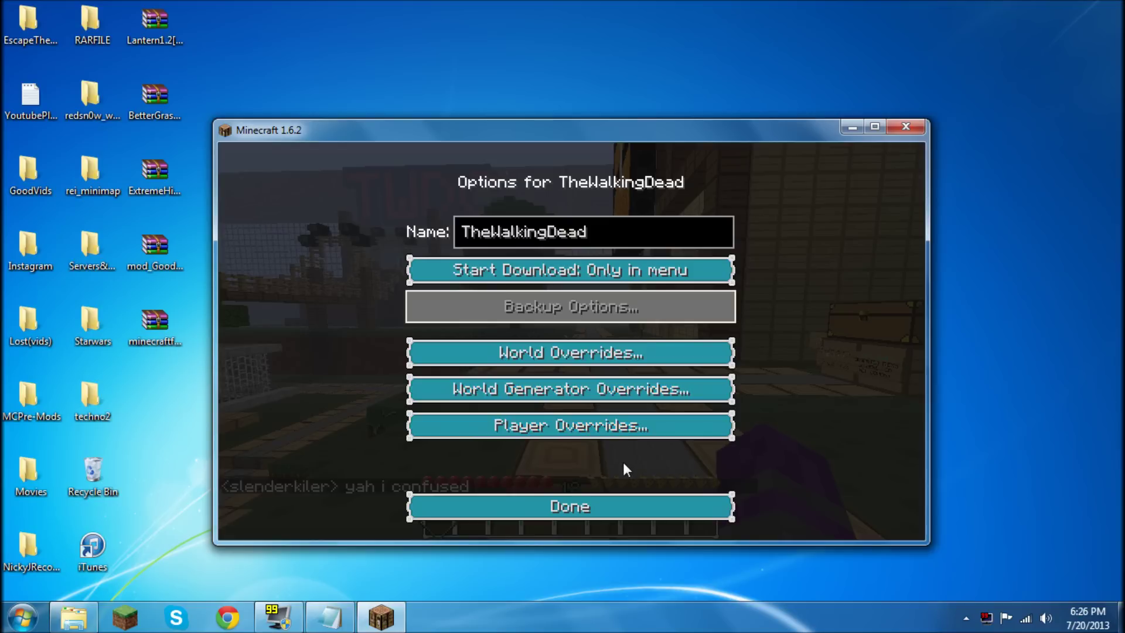
{"action": "left_click", "coordinate": [609, 501]}
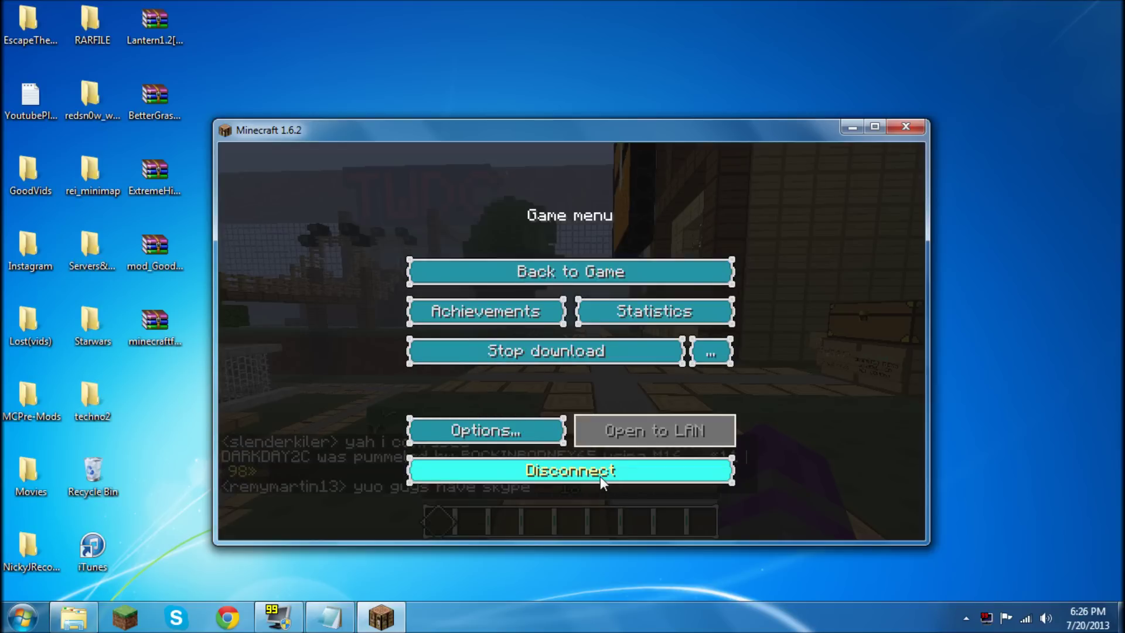
Step: Disconnect from the server and play the downloaded TheWalkingDead world in singleplayer
{"action": "left_click", "coordinate": [630, 477]}
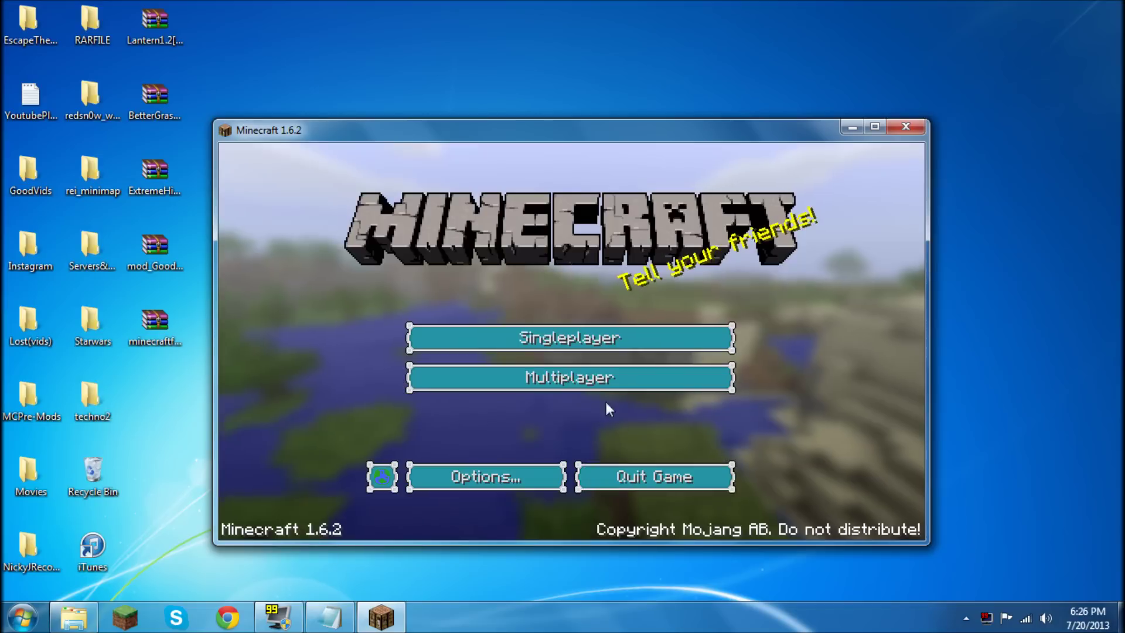
{"action": "left_click", "coordinate": [603, 341]}
{"action": "left_click", "coordinate": [487, 220]}
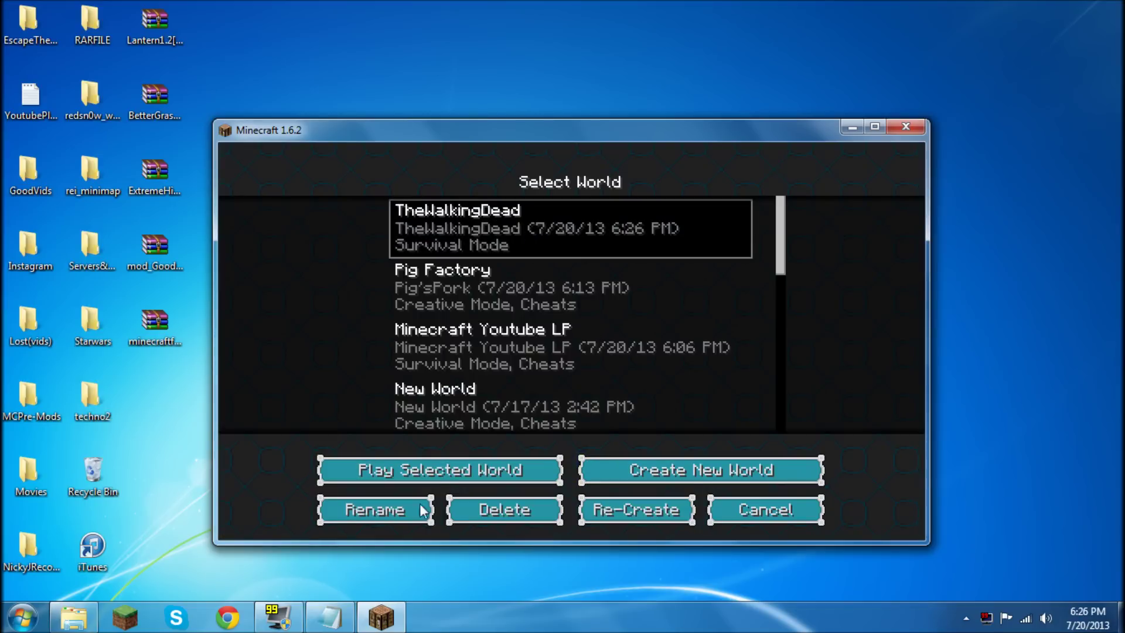
{"action": "left_click", "coordinate": [441, 472]}
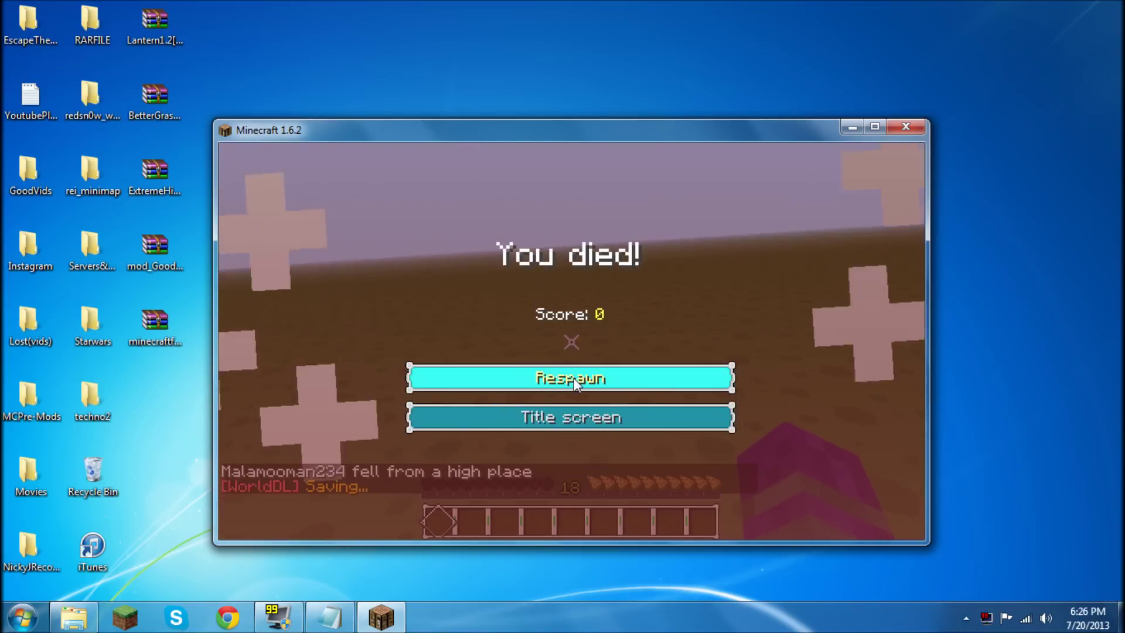
Step: Respawn in the downloaded world, then save and quit it and reload it from the singleplayer world list
{"action": "left_click", "coordinate": [574, 379]}
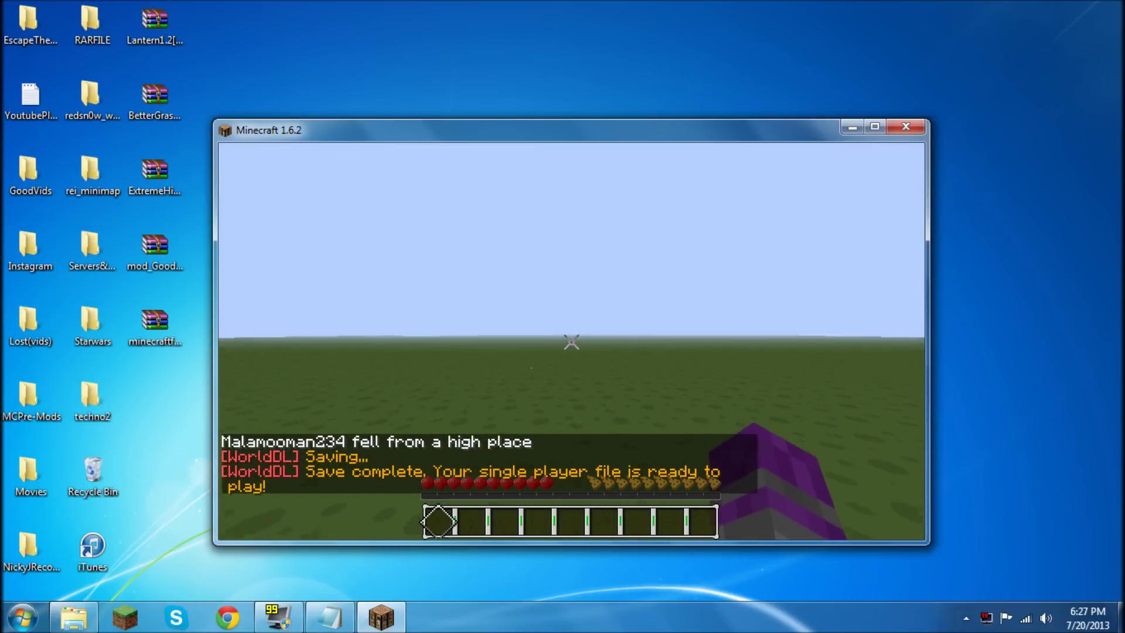
{"action": "key", "text": "Escape"}
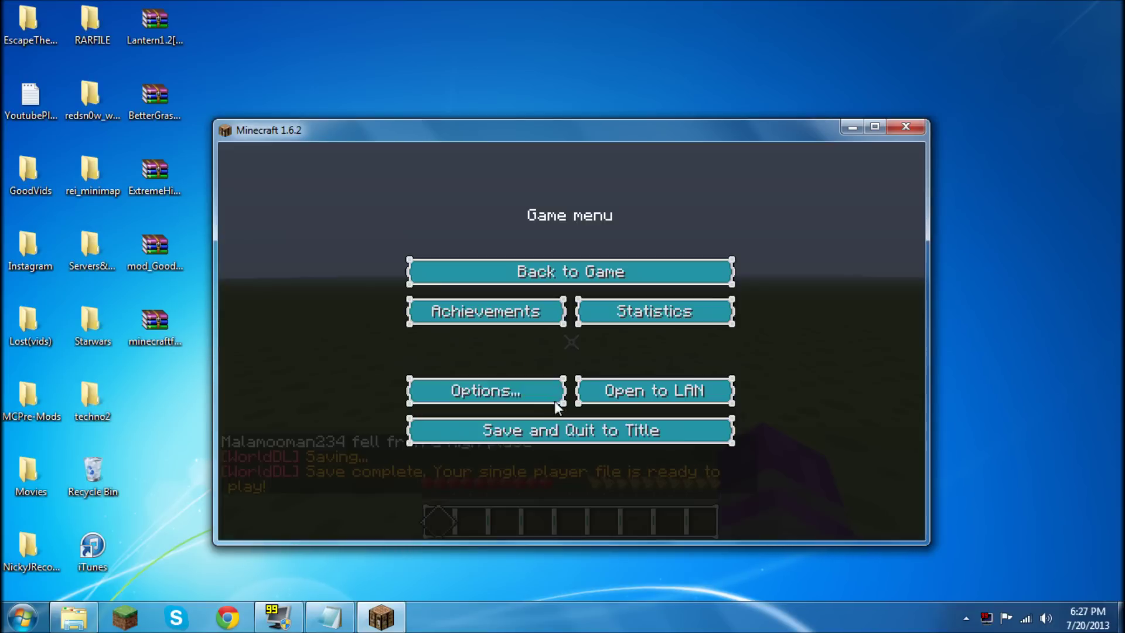
{"action": "left_click", "coordinate": [547, 427]}
{"action": "left_click", "coordinate": [523, 339]}
{"action": "double_click", "coordinate": [439, 243]}
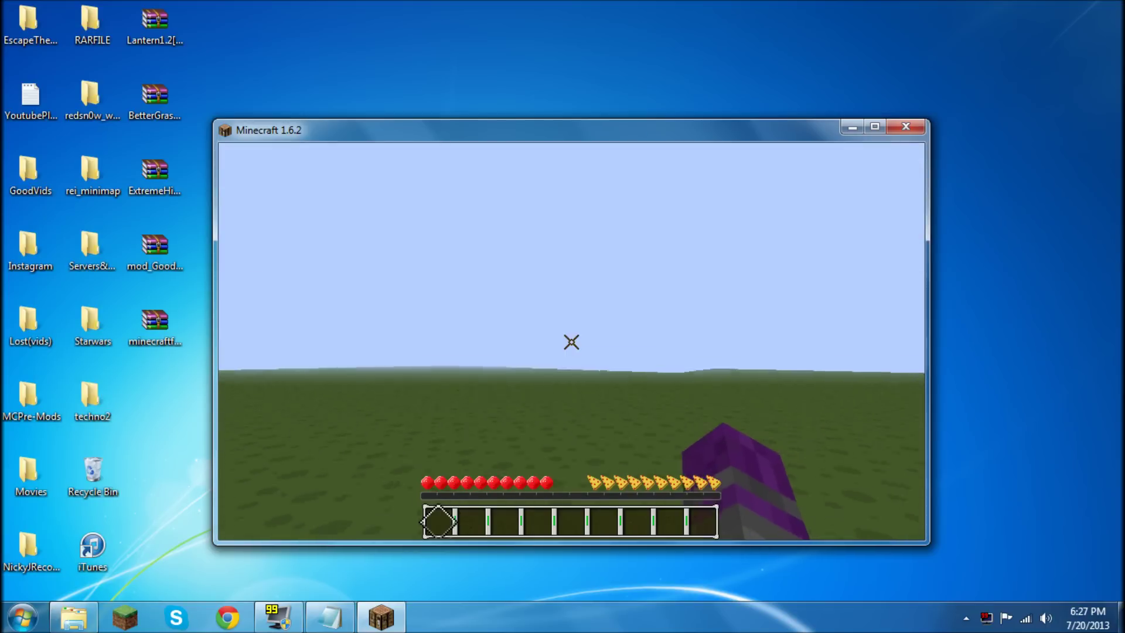
Step: Save and quit the downloaded world, and close both Minecraft and the Minecraft Launcher to return to the desktop
{"action": "key", "text": "Escape"}
{"action": "left_click", "coordinate": [530, 419]}
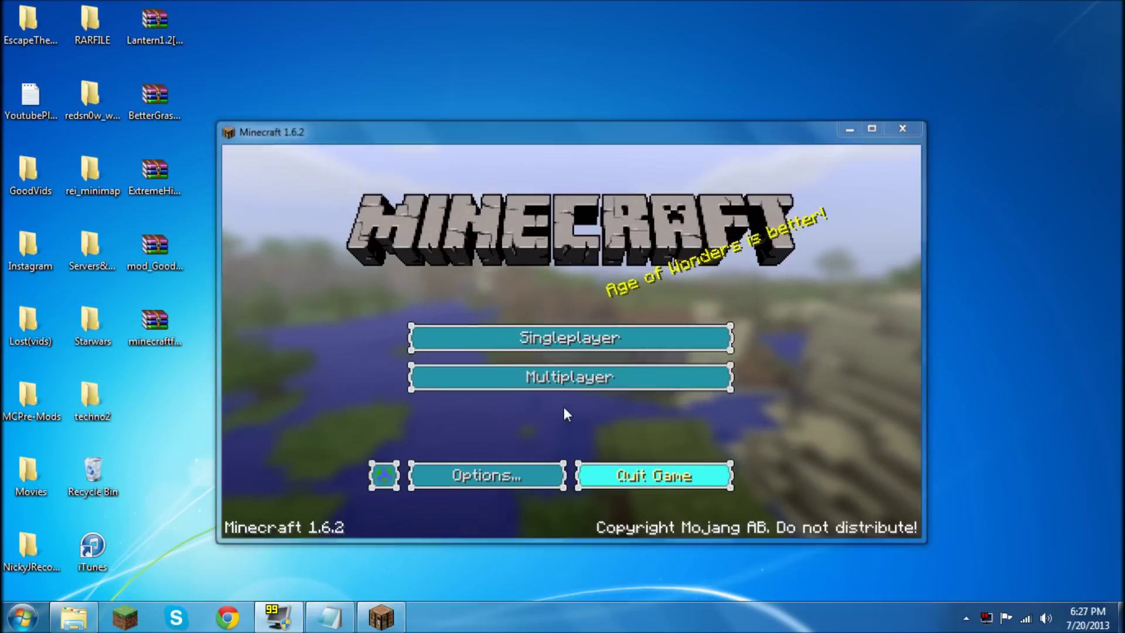
{"action": "left_click", "coordinate": [644, 477]}
{"action": "left_click", "coordinate": [124, 617]}
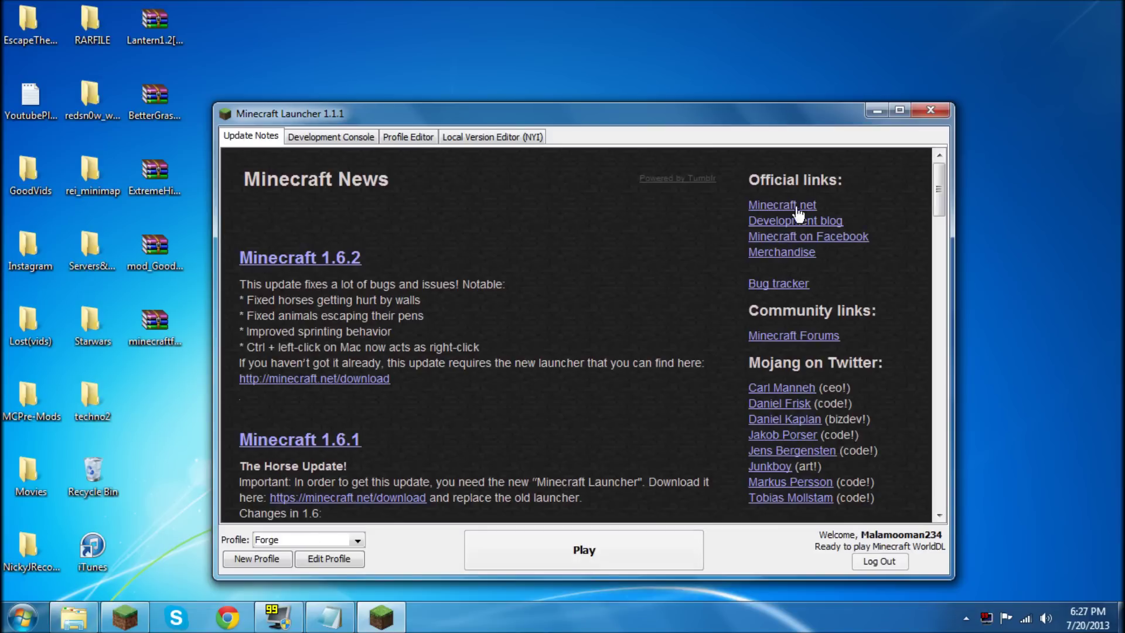
{"action": "left_click", "coordinate": [941, 109]}
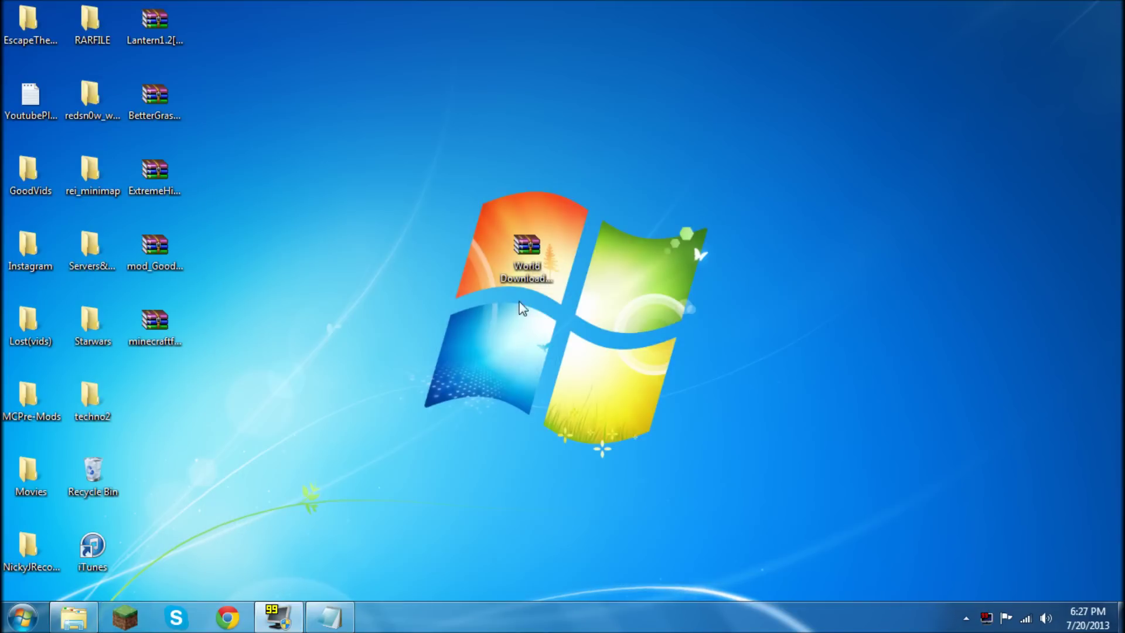
{"action": "left_click_drag", "start_coordinate": [537, 266], "coordinate": [594, 363]}
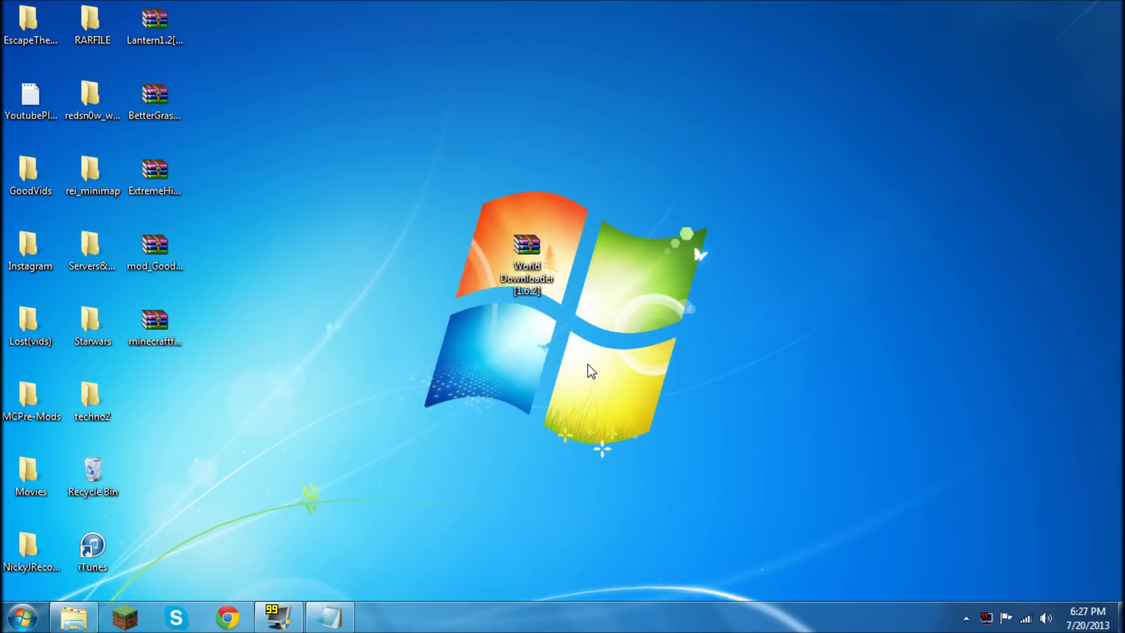